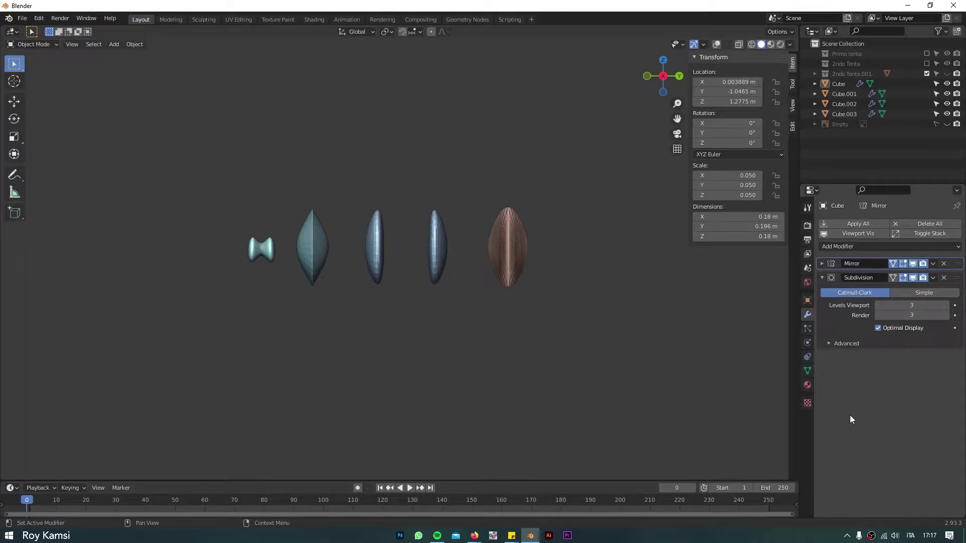
{"action": "scroll", "coordinate": [412, 264], "scroll_direction": "up", "scroll_amount": 4}
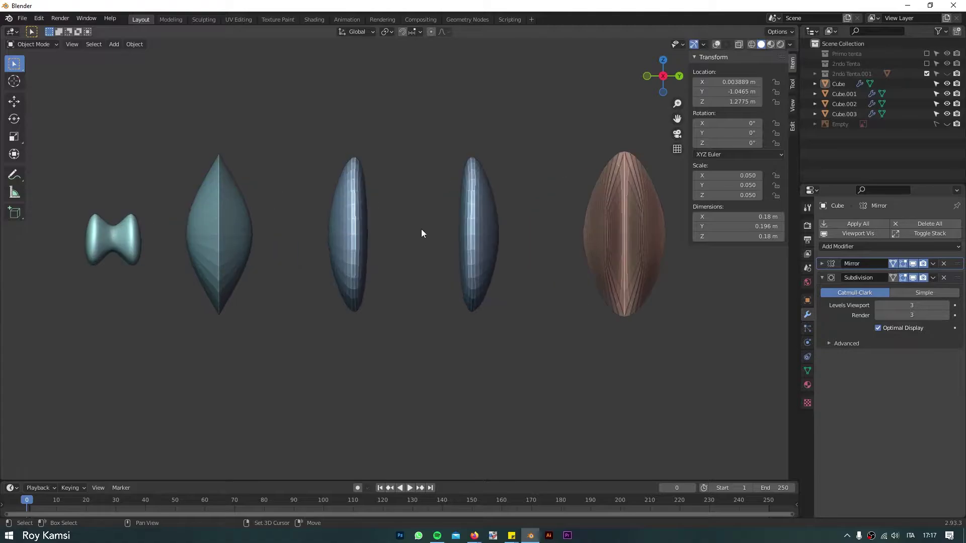
- Pan the viewport to recentre the row of five test objects
{"action": "middle_click_drag", "start_coordinate": [405, 233], "coordinate": [560, 276], "text": "shift"}
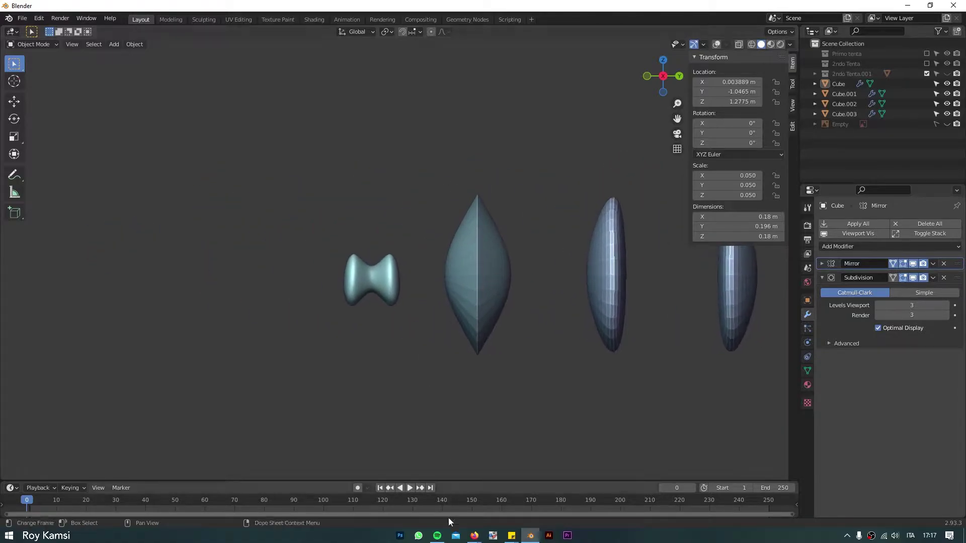
- Bring up the browser with the YouTube mirror subdivision search results
{"action": "mouse_move", "coordinate": [436, 536]}
{"action": "left_click", "coordinate": [393, 491]}
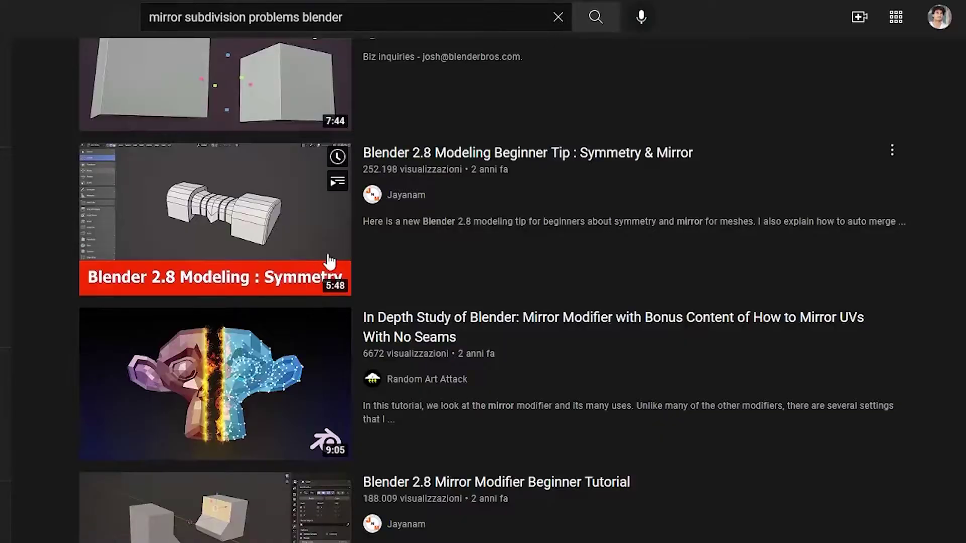
{"action": "scroll", "coordinate": [357, 252], "scroll_direction": "up", "scroll_amount": 5}
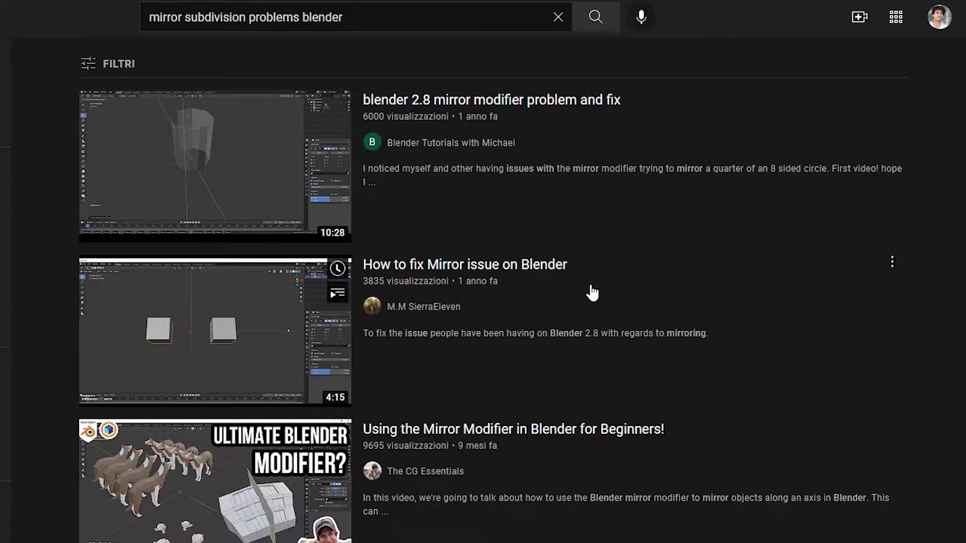
{"action": "scroll", "coordinate": [591, 293], "scroll_direction": "down", "scroll_amount": 1}
{"action": "scroll", "coordinate": [544, 237], "scroll_direction": "down", "scroll_amount": 3}
{"action": "scroll", "coordinate": [565, 264], "scroll_direction": "down", "scroll_amount": 3}
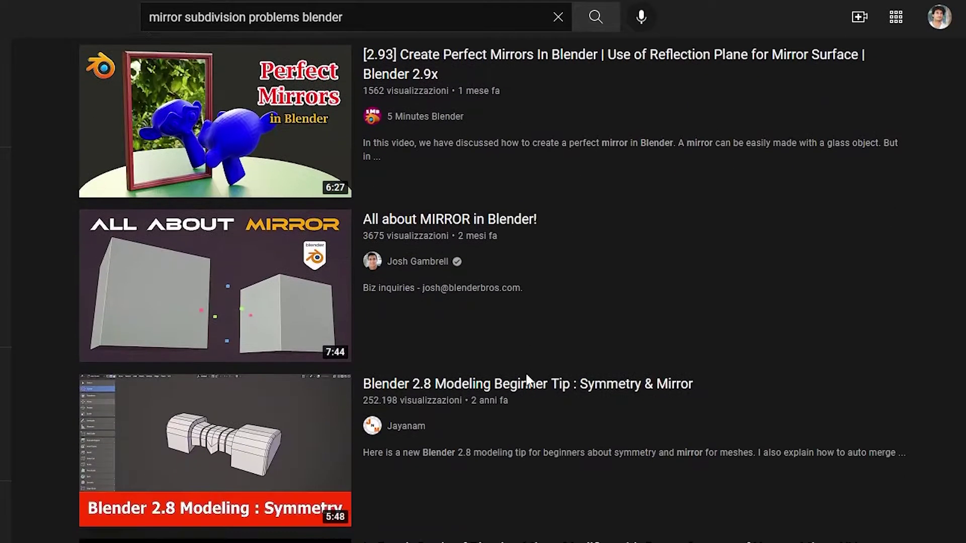
{"action": "scroll", "coordinate": [551, 337], "scroll_direction": "down", "scroll_amount": 3}
{"action": "scroll", "coordinate": [547, 439], "scroll_direction": "down", "scroll_amount": 2}
{"action": "scroll", "coordinate": [547, 427], "scroll_direction": "down", "scroll_amount": 2}
{"action": "scroll", "coordinate": [550, 413], "scroll_direction": "down", "scroll_amount": 3}
{"action": "scroll", "coordinate": [555, 453], "scroll_direction": "down", "scroll_amount": 5}
{"action": "scroll", "coordinate": [389, 398], "scroll_direction": "down", "scroll_amount": 3}
{"action": "scroll", "coordinate": [513, 427], "scroll_direction": "down", "scroll_amount": 2}
{"action": "scroll", "coordinate": [491, 485], "scroll_direction": "down", "scroll_amount": 1}
{"action": "scroll", "coordinate": [475, 475], "scroll_direction": "down", "scroll_amount": 4}
{"action": "scroll", "coordinate": [498, 476], "scroll_direction": "down", "scroll_amount": 3}
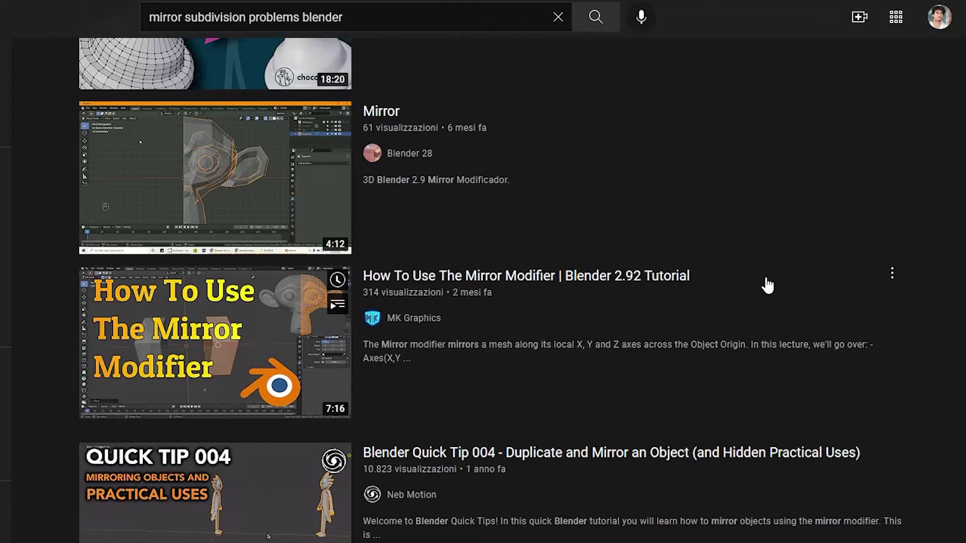
{"action": "scroll", "coordinate": [788, 365], "scroll_direction": "down", "scroll_amount": 2}
{"action": "scroll", "coordinate": [566, 443], "scroll_direction": "down", "scroll_amount": 2}
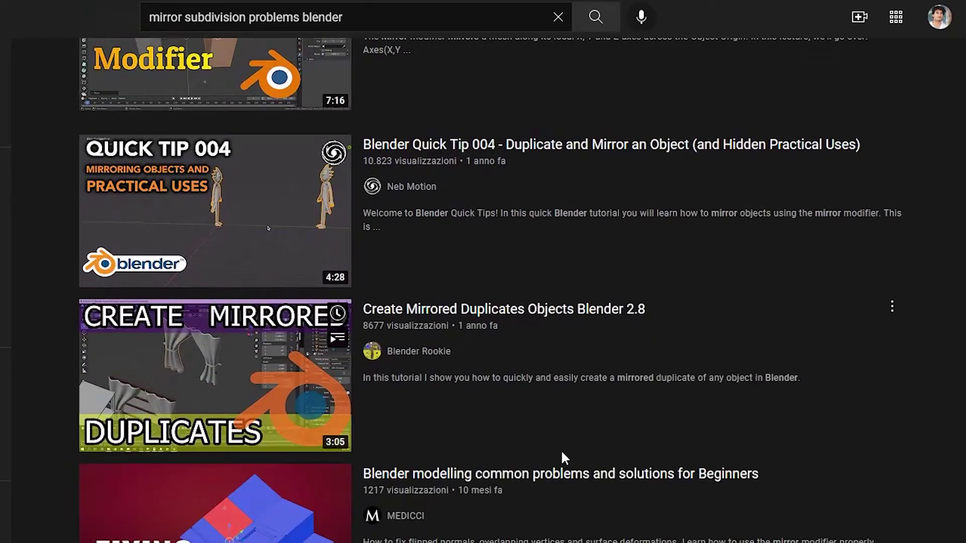
{"action": "scroll", "coordinate": [707, 439], "scroll_direction": "down", "scroll_amount": 3}
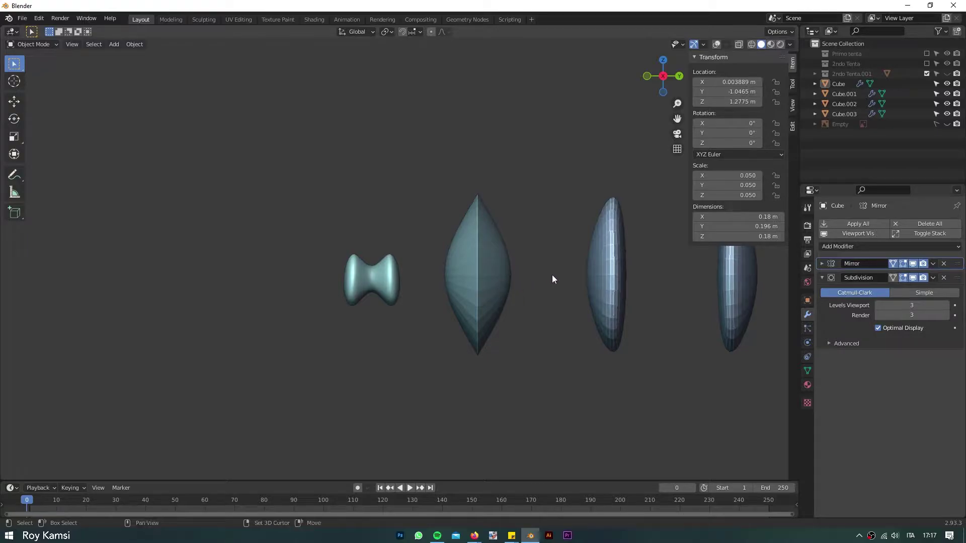
- Centre the view on the bow-tie Cube and test-rotate it, cancelling the rotation
{"action": "middle_click_drag", "start_coordinate": [552, 279], "coordinate": [369, 287], "text": "shift"}
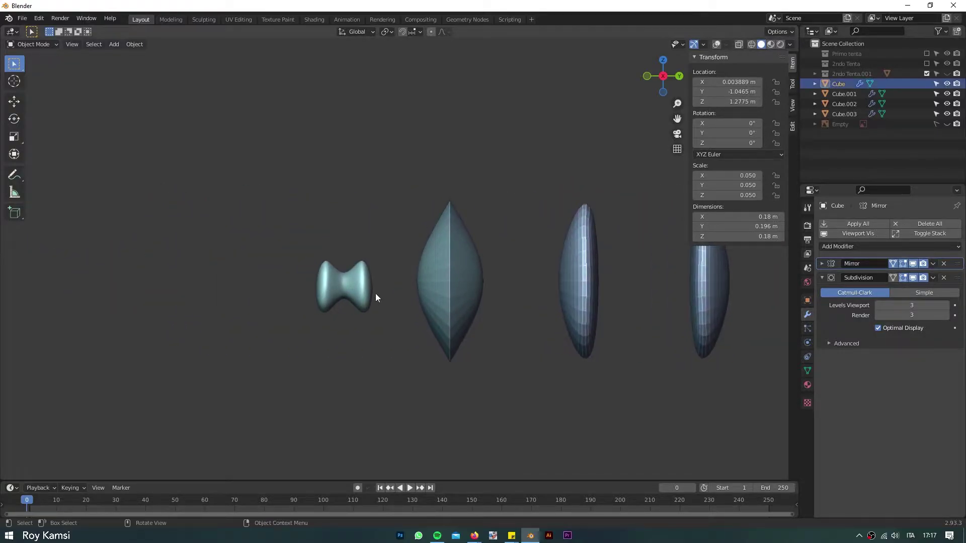
{"action": "scroll", "coordinate": [340, 303], "scroll_direction": "up", "scroll_amount": 5}
{"action": "middle_click_drag", "start_coordinate": [309, 305], "coordinate": [512, 242], "text": "shift"}
{"action": "scroll", "coordinate": [566, 261], "scroll_direction": "up", "scroll_amount": 3}
{"action": "middle_click_drag", "start_coordinate": [612, 277], "coordinate": [476, 276], "text": "shift"}
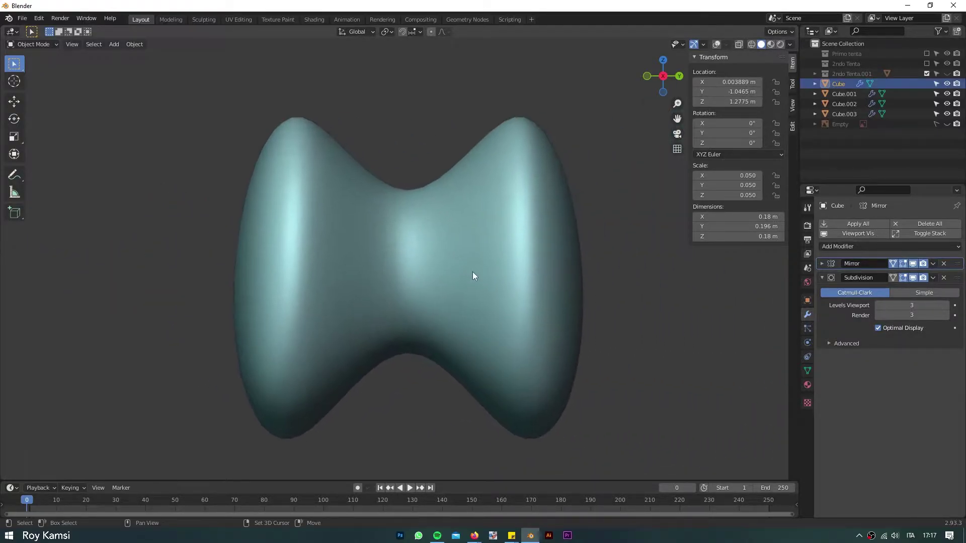
{"action": "key", "text": "r"}
{"action": "key", "text": "r"}
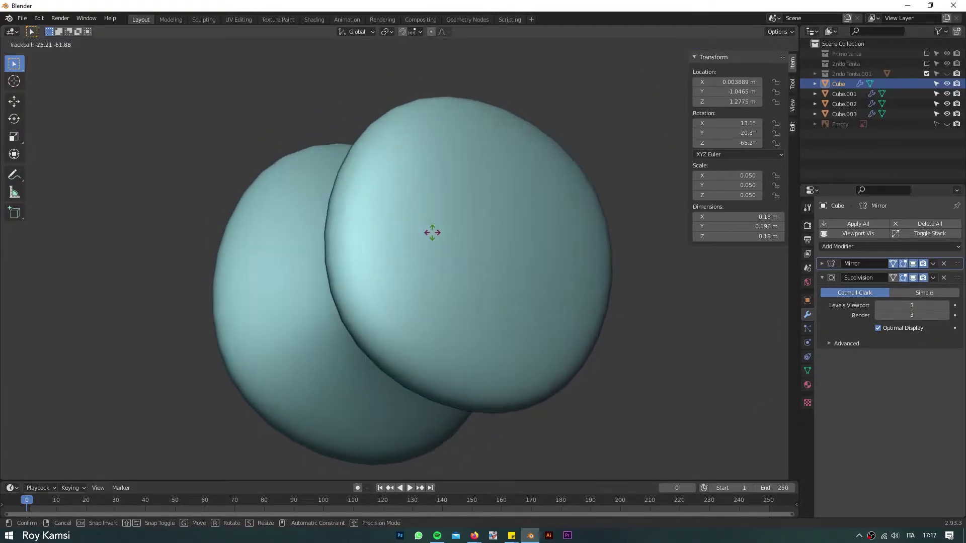
{"action": "key", "text": "Escape"}
- Toggle the bow-tie's mirrored half off and back on, then select Cube.001
{"action": "left_click", "coordinate": [913, 267]}
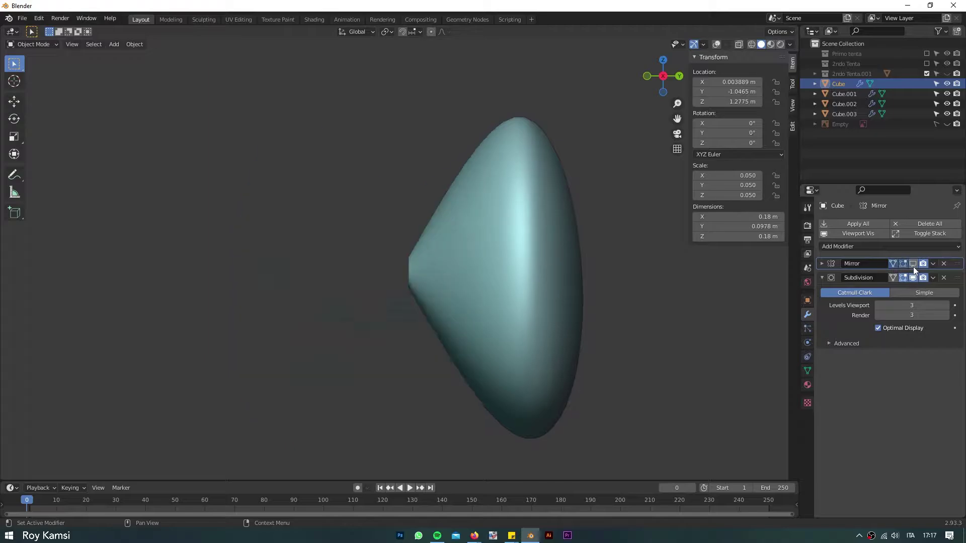
{"action": "left_click", "coordinate": [914, 266]}
{"action": "left_click", "coordinate": [913, 267]}
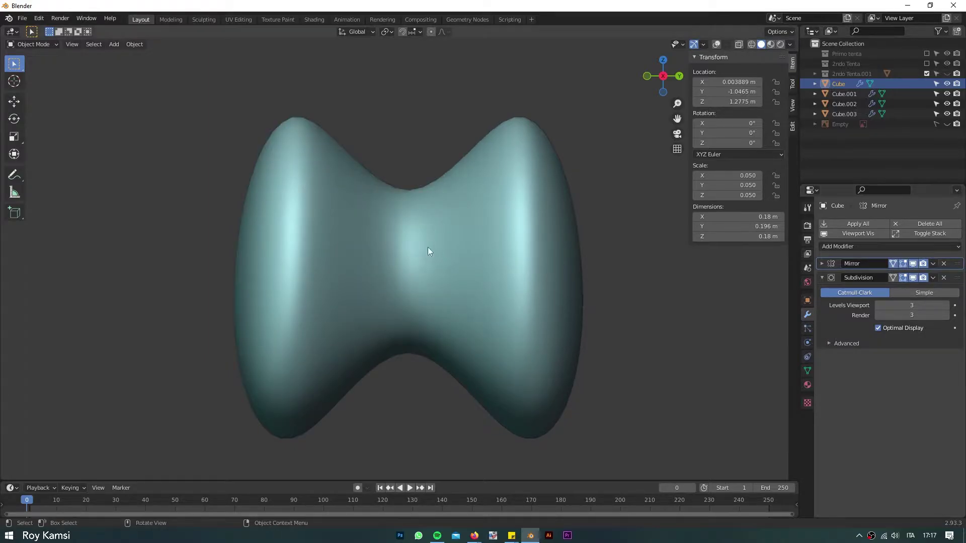
{"action": "scroll", "coordinate": [427, 246], "scroll_direction": "down", "scroll_amount": 2}
{"action": "scroll", "coordinate": [424, 251], "scroll_direction": "down", "scroll_amount": 2}
{"action": "scroll", "coordinate": [510, 257], "scroll_direction": "down", "scroll_amount": 1}
{"action": "scroll", "coordinate": [510, 262], "scroll_direction": "up", "scroll_amount": 2}
{"action": "left_click", "coordinate": [560, 261]}
{"action": "scroll", "coordinate": [472, 266], "scroll_direction": "up", "scroll_amount": 2}
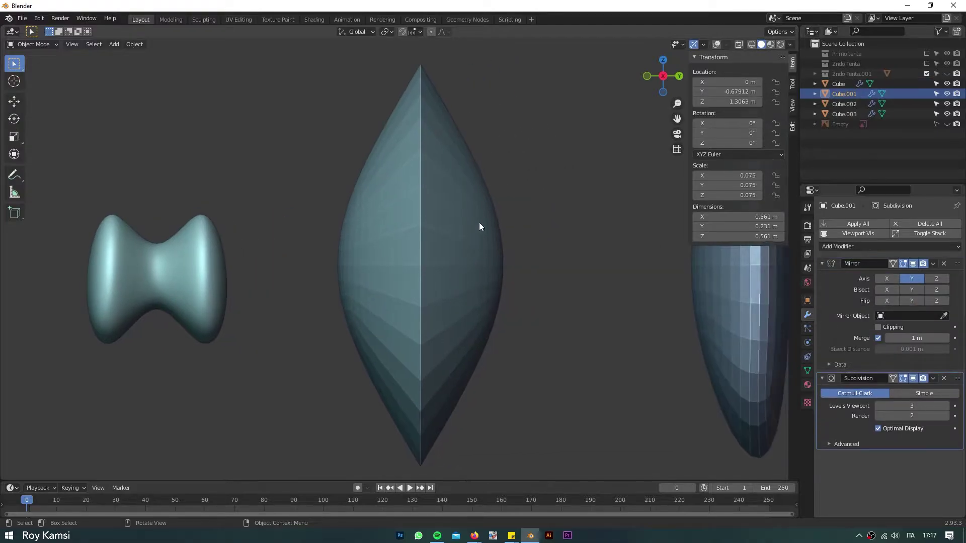
- Select Cube.001's mirrored face in Edit Mode with the mesh statistics overlay shown
{"action": "mouse_move", "coordinate": [479, 220]}
{"action": "middle_mouse_down"}
{"action": "mouse_move", "coordinate": [438, 241]}
{"action": "mouse_move", "coordinate": [462, 241]}
{"action": "mouse_move", "coordinate": [490, 211]}
{"action": "mouse_move", "coordinate": [478, 220]}
{"action": "mouse_move", "coordinate": [485, 231]}
{"action": "mouse_move", "coordinate": [454, 254]}
{"action": "middle_mouse_up"}
{"action": "key", "text": "Tab"}
{"action": "left_click", "coordinate": [718, 43]}
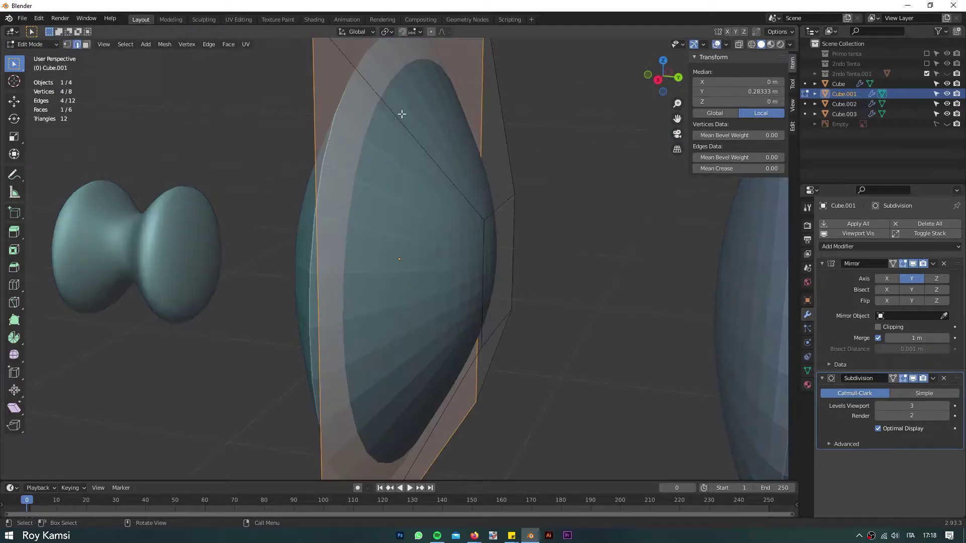
{"action": "left_click", "coordinate": [305, 152]}
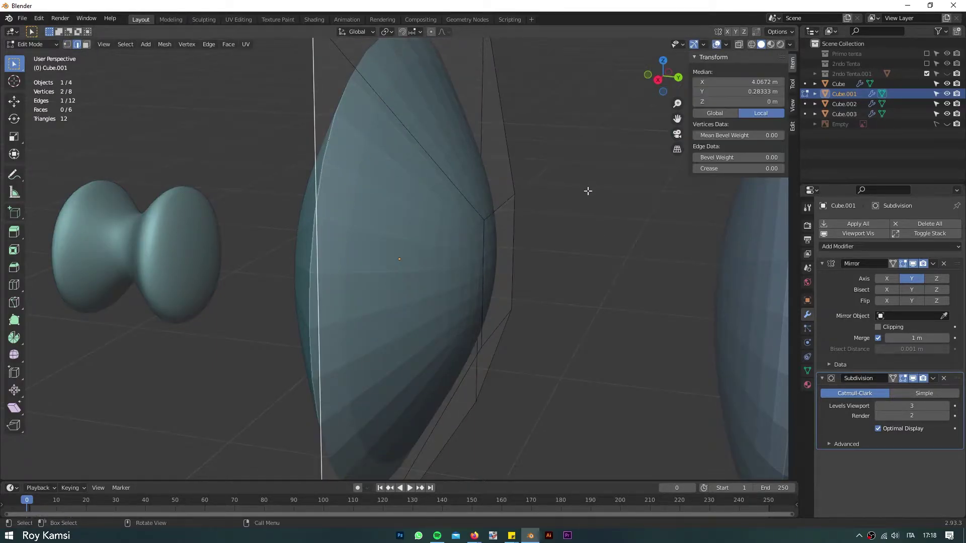
{"action": "middle_click_drag", "start_coordinate": [594, 190], "coordinate": [494, 206]}
{"action": "left_click", "coordinate": [486, 117], "text": "shift"}
{"action": "mouse_move", "coordinate": [486, 117]}
{"action": "middle_mouse_down"}
{"action": "mouse_move", "coordinate": [604, 393]}
{"action": "mouse_move", "coordinate": [554, 287]}
{"action": "mouse_move", "coordinate": [556, 261]}
{"action": "mouse_move", "coordinate": [602, 281]}
{"action": "middle_mouse_up"}
- Shrink the selected face so Cube.001 becomes a pill shape
{"action": "key", "text": "s"}
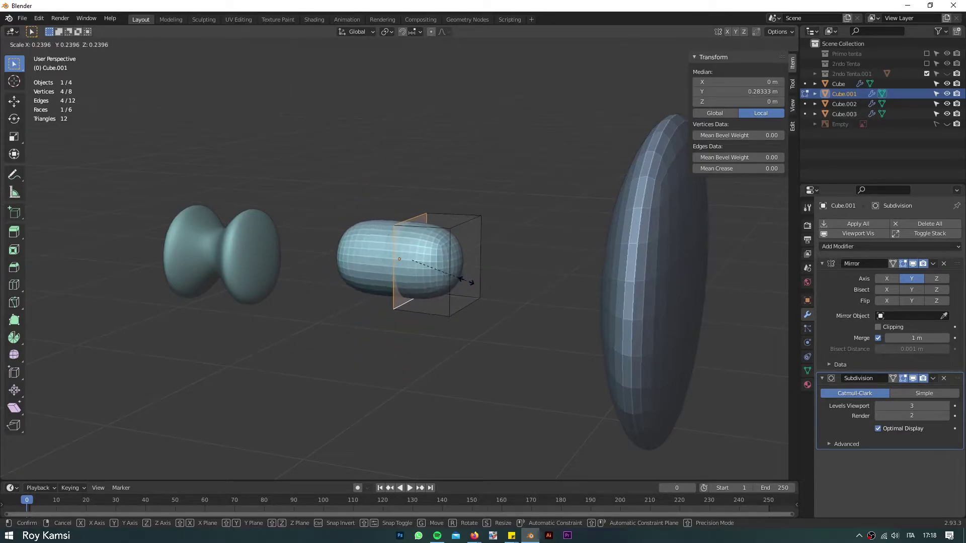
{"action": "left_click", "coordinate": [470, 282]}
{"action": "key", "text": "Tab"}
{"action": "scroll", "coordinate": [443, 283], "scroll_direction": "up", "scroll_amount": 4}
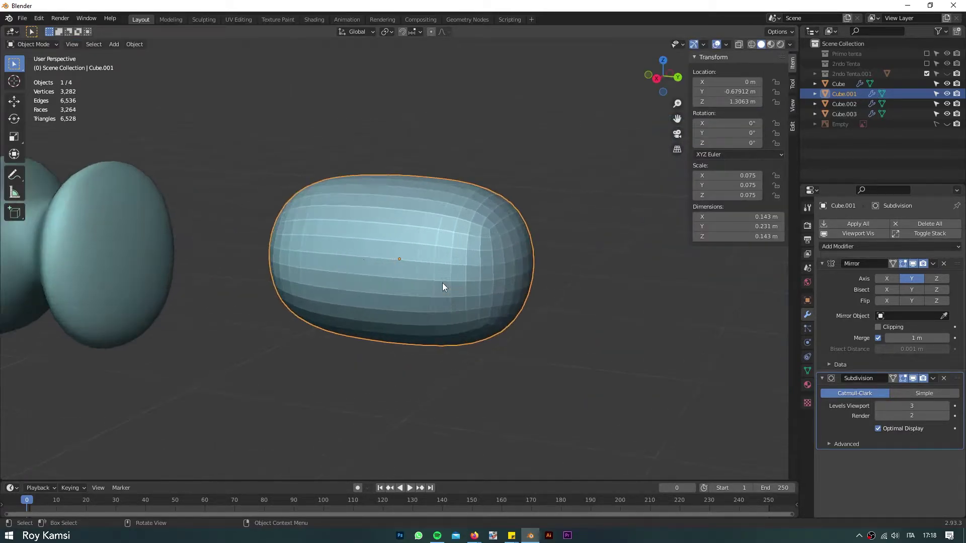
{"action": "middle_click_drag", "start_coordinate": [451, 283], "coordinate": [533, 273]}
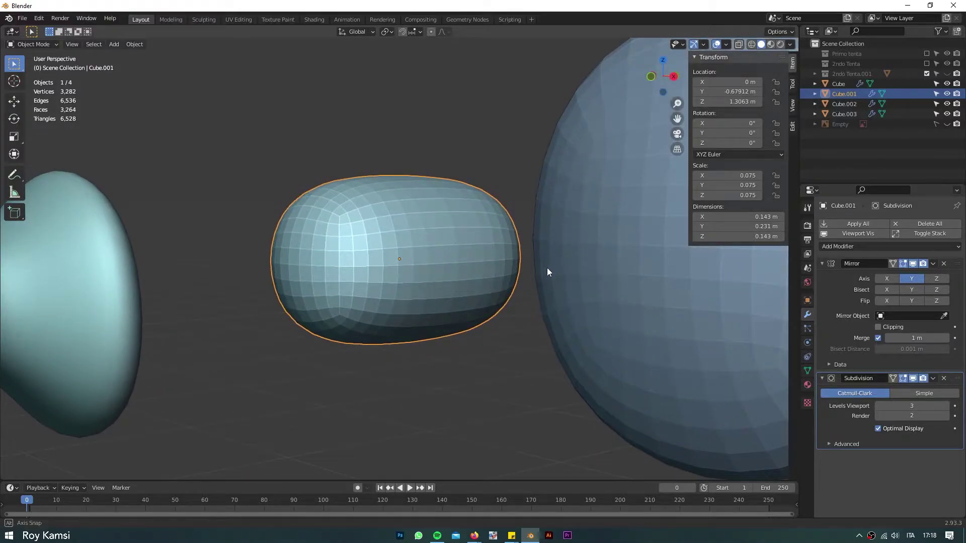
{"action": "middle_click_drag", "start_coordinate": [532, 274], "coordinate": [467, 313]}
- Try Shade Smooth on the pill shape, then switch back to Shade Flat
{"action": "right_click", "coordinate": [434, 222]}
{"action": "left_click", "coordinate": [406, 191]}
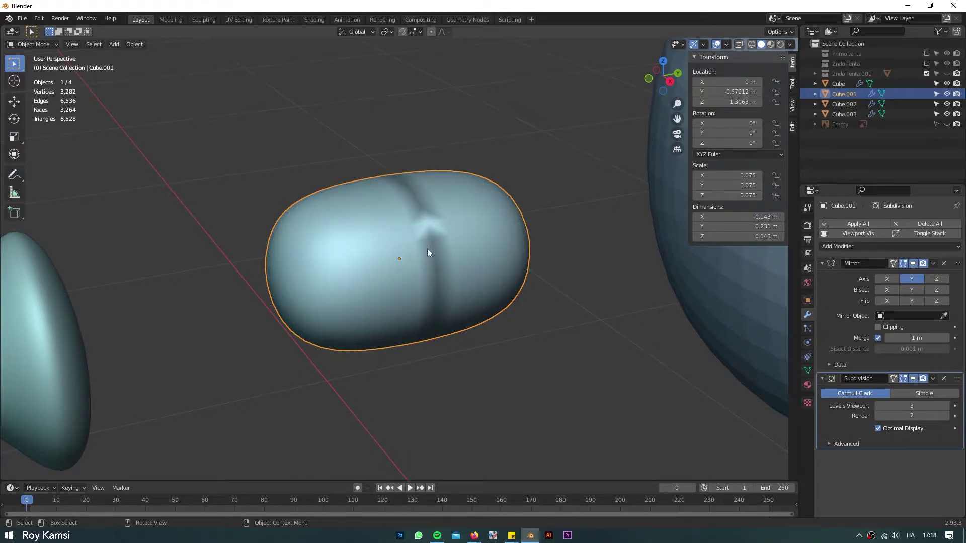
{"action": "right_click", "coordinate": [441, 183]}
{"action": "left_click", "coordinate": [424, 191]}
- Scale the face back up so Cube.001 becomes a wide disc
{"action": "key", "text": "Tab"}
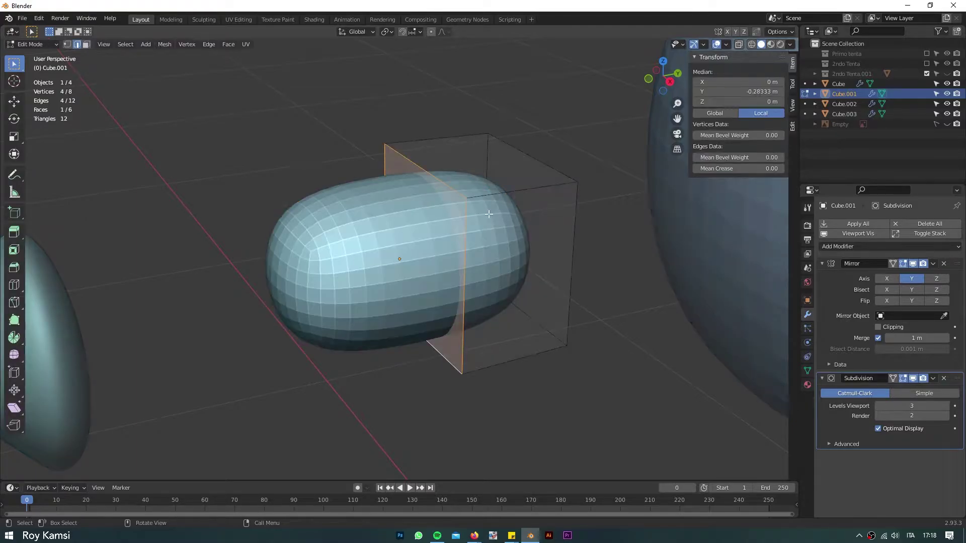
{"action": "key", "text": "s"}
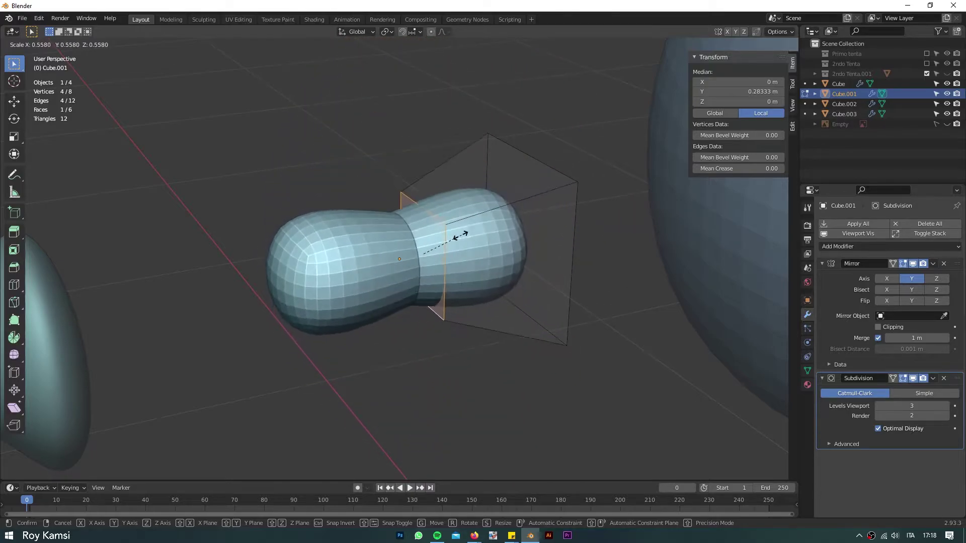
{"action": "left_click", "coordinate": [495, 241]}
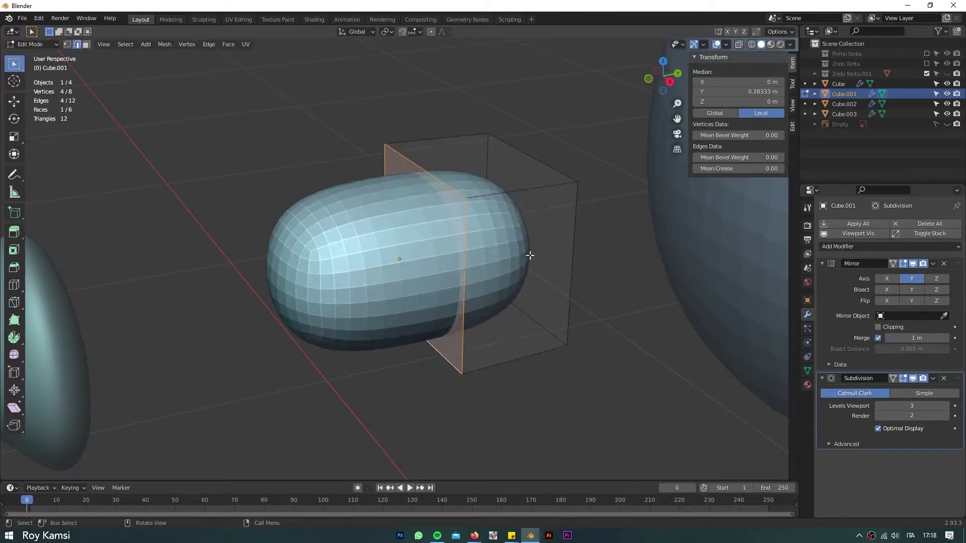
{"action": "scroll", "coordinate": [530, 255], "scroll_direction": "down", "scroll_amount": 3}
{"action": "key", "text": "s"}
{"action": "left_click", "coordinate": [490, 249]}
{"action": "key", "text": "Tab"}
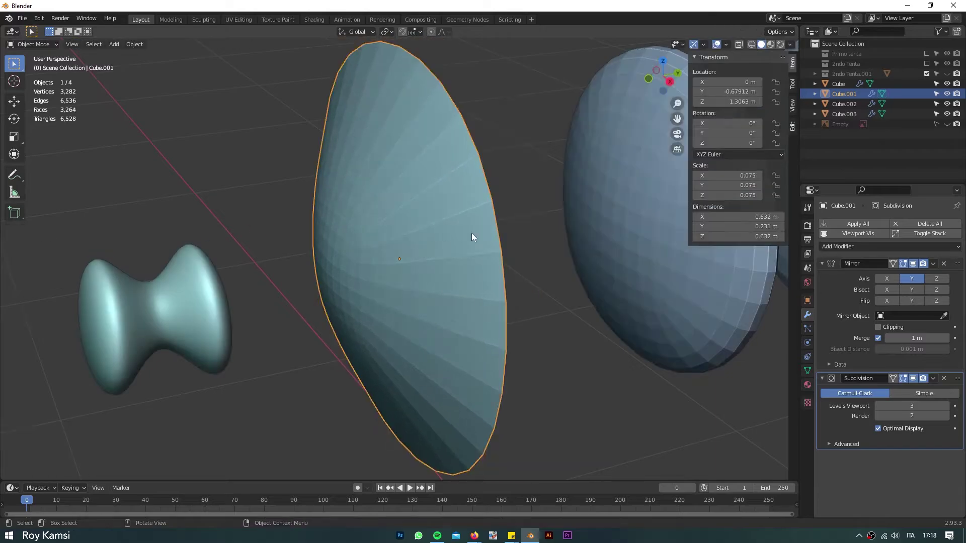
{"action": "scroll", "coordinate": [481, 239], "scroll_direction": "down", "scroll_amount": 3}
{"action": "mouse_move", "coordinate": [515, 253]}
{"action": "middle_mouse_down"}
{"action": "mouse_move", "coordinate": [554, 269]}
{"action": "mouse_move", "coordinate": [280, 249]}
{"action": "mouse_move", "coordinate": [392, 242]}
{"action": "mouse_move", "coordinate": [520, 254]}
{"action": "mouse_move", "coordinate": [515, 261]}
{"action": "middle_mouse_up"}
- Inspect the blue lens Cube.002's mesh and make its Mirror modifier active
{"action": "key", "text": "Tab"}
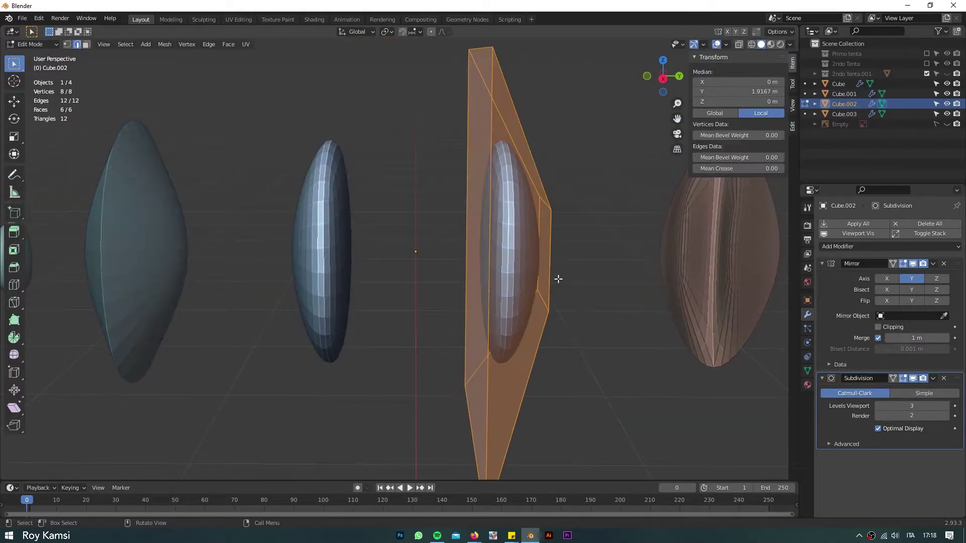
{"action": "mouse_move", "coordinate": [569, 277]}
{"action": "middle_mouse_down"}
{"action": "mouse_move", "coordinate": [524, 276]}
{"action": "mouse_move", "coordinate": [573, 282]}
{"action": "middle_mouse_up"}
{"action": "key", "text": "Tab"}
{"action": "mouse_move", "coordinate": [510, 258]}
{"action": "middle_mouse_down"}
{"action": "mouse_move", "coordinate": [531, 256]}
{"action": "mouse_move", "coordinate": [563, 287]}
{"action": "middle_mouse_up"}
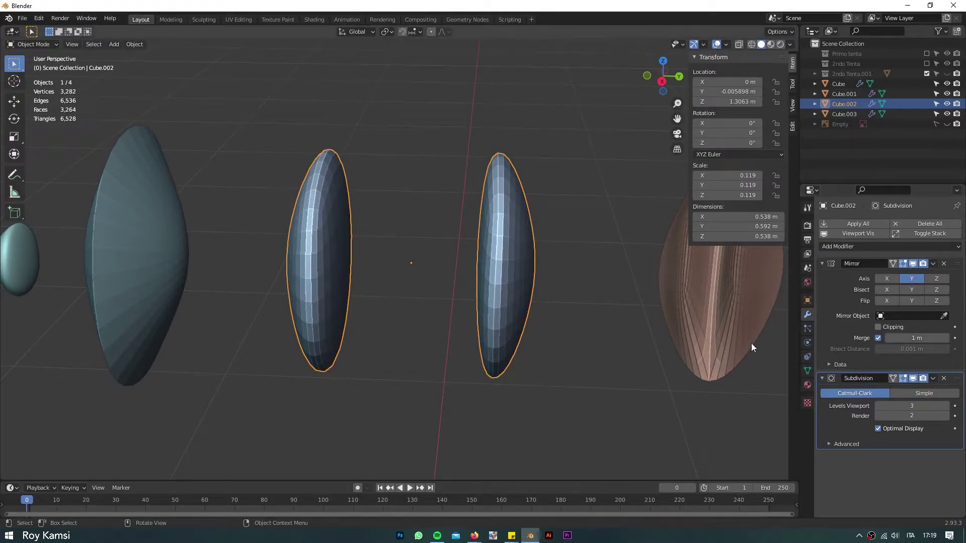
{"action": "left_click", "coordinate": [912, 343]}
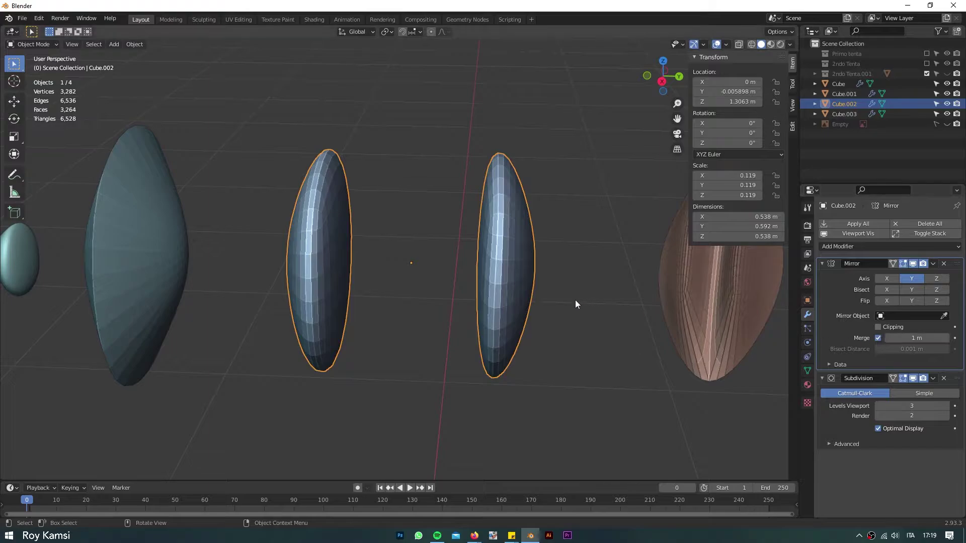
{"action": "key", "text": "Tab"}
{"action": "key", "text": "Tab"}
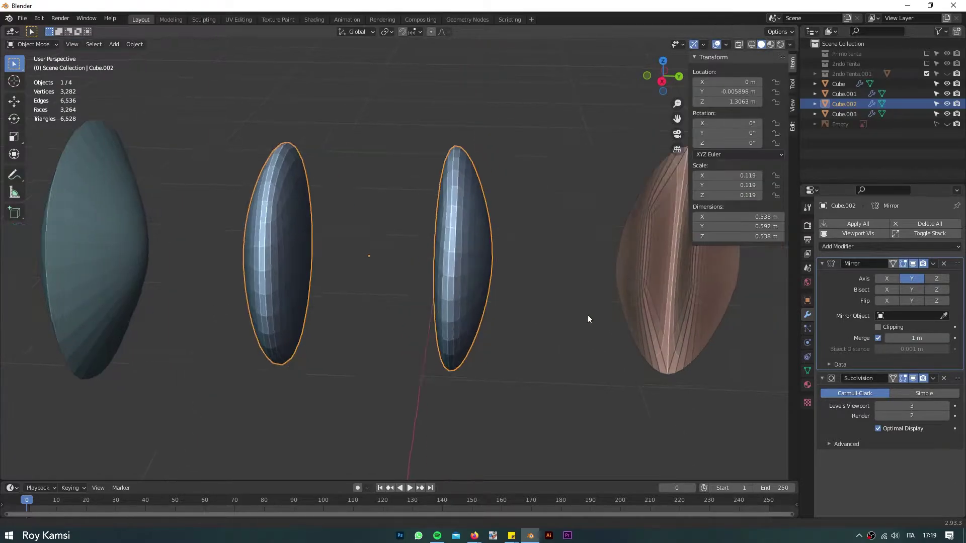
- Select the brown lens Cube.003 and orbit out to see all five objects
{"action": "left_click", "coordinate": [559, 298]}
{"action": "mouse_move", "coordinate": [571, 282]}
{"action": "middle_mouse_down"}
{"action": "mouse_move", "coordinate": [434, 263]}
{"action": "mouse_move", "coordinate": [459, 265]}
{"action": "middle_mouse_up"}
{"action": "key", "text": "Tab"}
{"action": "key", "text": "Tab"}
{"action": "mouse_move", "coordinate": [542, 301]}
{"action": "middle_mouse_down"}
{"action": "mouse_move", "coordinate": [476, 309]}
{"action": "mouse_move", "coordinate": [546, 296]}
{"action": "mouse_move", "coordinate": [491, 290]}
{"action": "mouse_move", "coordinate": [531, 354]}
{"action": "mouse_move", "coordinate": [539, 292]}
{"action": "mouse_move", "coordinate": [479, 216]}
{"action": "mouse_move", "coordinate": [374, 267]}
{"action": "mouse_move", "coordinate": [482, 299]}
{"action": "mouse_move", "coordinate": [391, 302]}
{"action": "mouse_move", "coordinate": [400, 338]}
{"action": "mouse_move", "coordinate": [553, 362]}
{"action": "mouse_move", "coordinate": [541, 286]}
{"action": "middle_mouse_up"}
{"action": "scroll", "coordinate": [545, 297], "scroll_direction": "down", "scroll_amount": 2}
{"action": "scroll", "coordinate": [542, 286], "scroll_direction": "down", "scroll_amount": 1}
{"action": "scroll", "coordinate": [537, 290], "scroll_direction": "down", "scroll_amount": 4}
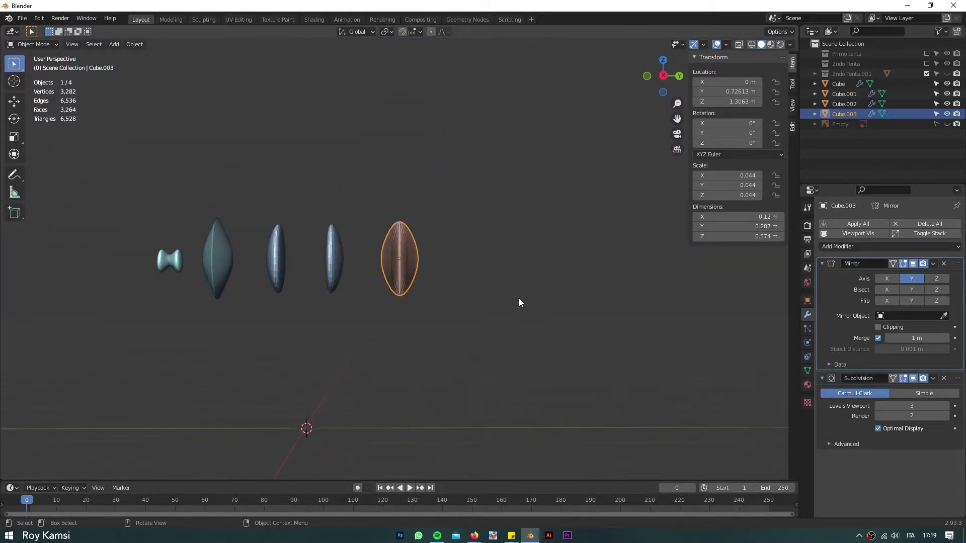
- Select and frame the hourglass Cube, then drop it at the scene origin
{"action": "left_click", "coordinate": [171, 264]}
{"action": "key", "text": "KP_Decimal"}
{"action": "mouse_move", "coordinate": [584, 263]}
{"action": "middle_mouse_down"}
{"action": "mouse_move", "coordinate": [447, 260]}
{"action": "mouse_move", "coordinate": [496, 270]}
{"action": "mouse_move", "coordinate": [521, 189]}
{"action": "mouse_move", "coordinate": [468, 170]}
{"action": "middle_mouse_up"}
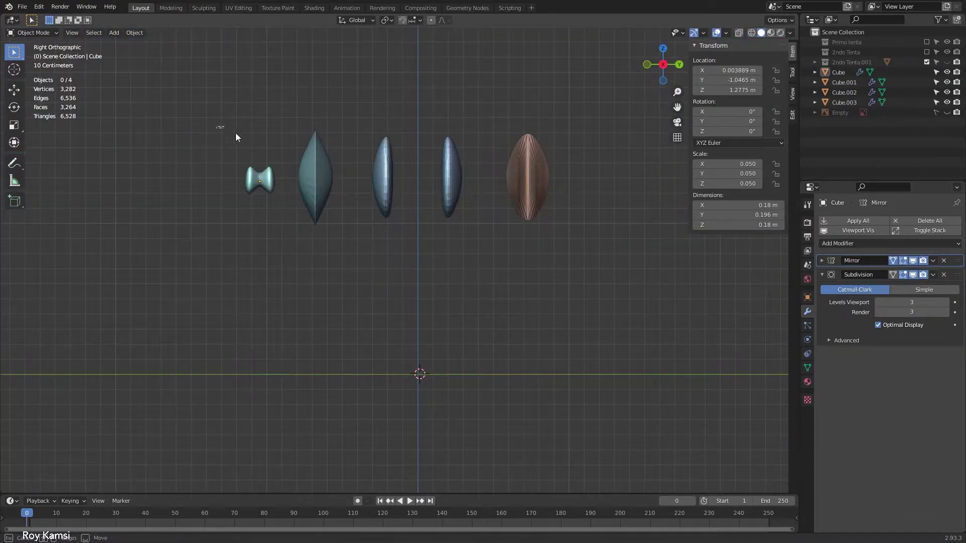
{"action": "left_click_drag", "start_coordinate": [236, 136], "coordinate": [638, 309]}
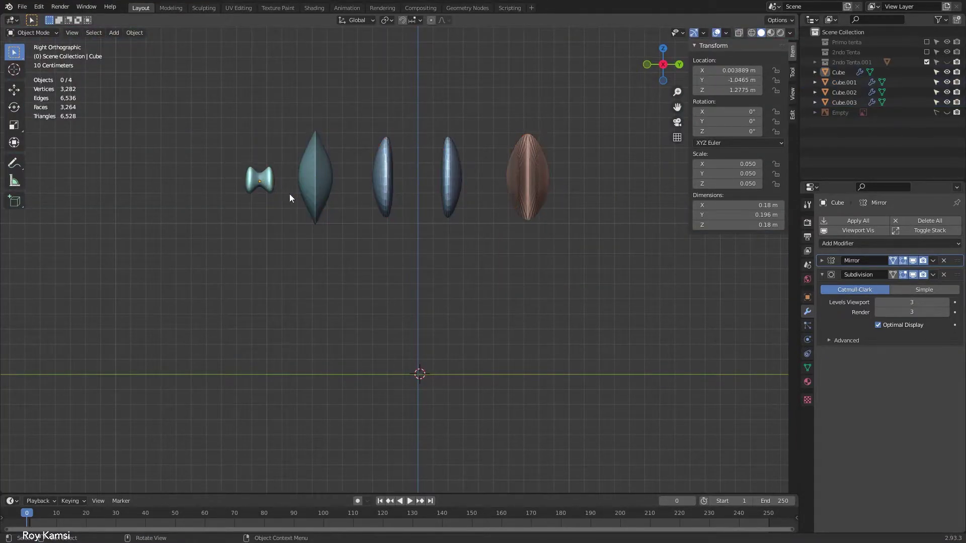
{"action": "left_click", "coordinate": [567, 46]}
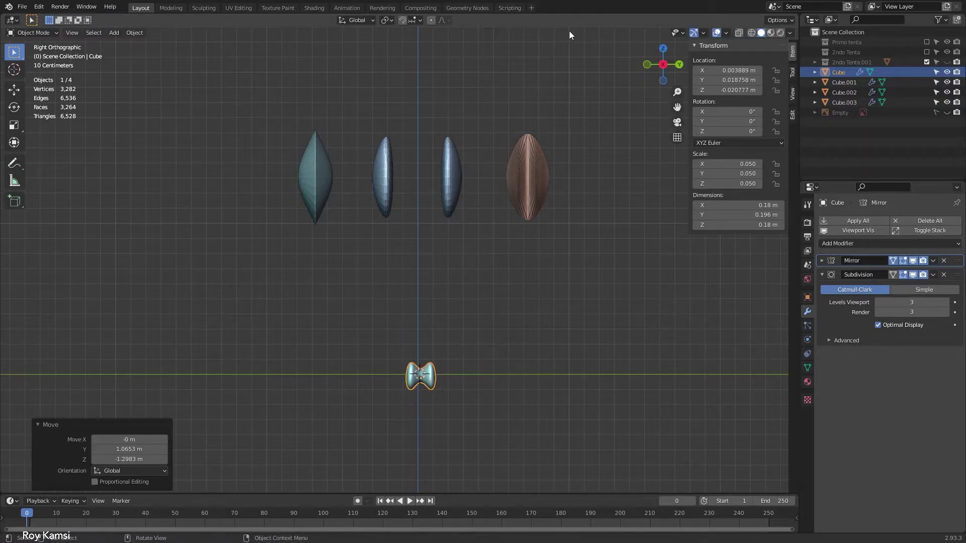
{"action": "key", "text": "KP_Decimal"}
{"action": "mouse_move", "coordinate": [369, 122]}
{"action": "middle_mouse_down"}
{"action": "mouse_move", "coordinate": [475, 162]}
{"action": "mouse_move", "coordinate": [528, 219]}
{"action": "mouse_move", "coordinate": [495, 209]}
{"action": "mouse_move", "coordinate": [509, 226]}
{"action": "mouse_move", "coordinate": [437, 211]}
{"action": "middle_mouse_up"}
- In Edit Mode, move all of the Cube's vertices along the Y axis
{"action": "key", "text": "Tab"}
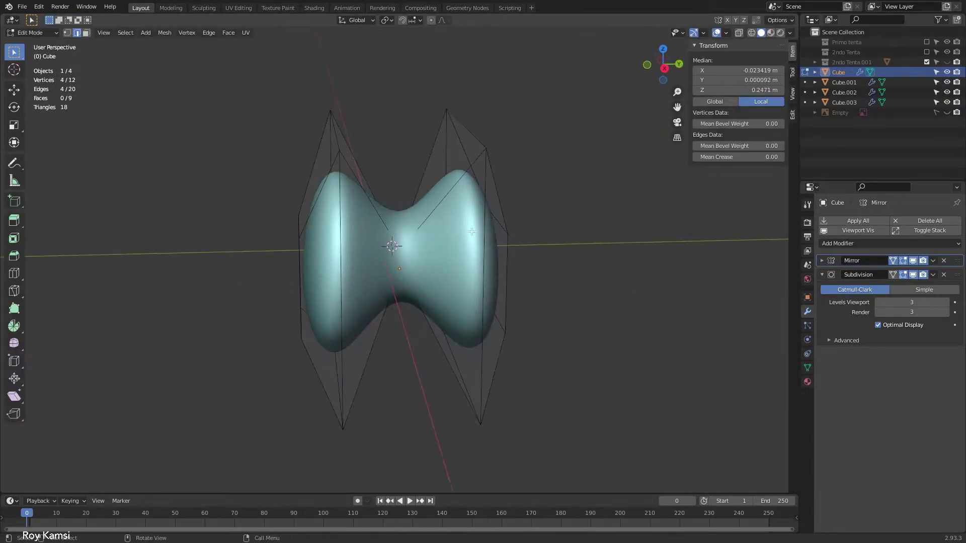
{"action": "key", "text": "a"}
{"action": "key", "text": "g"}
{"action": "key", "text": "y"}
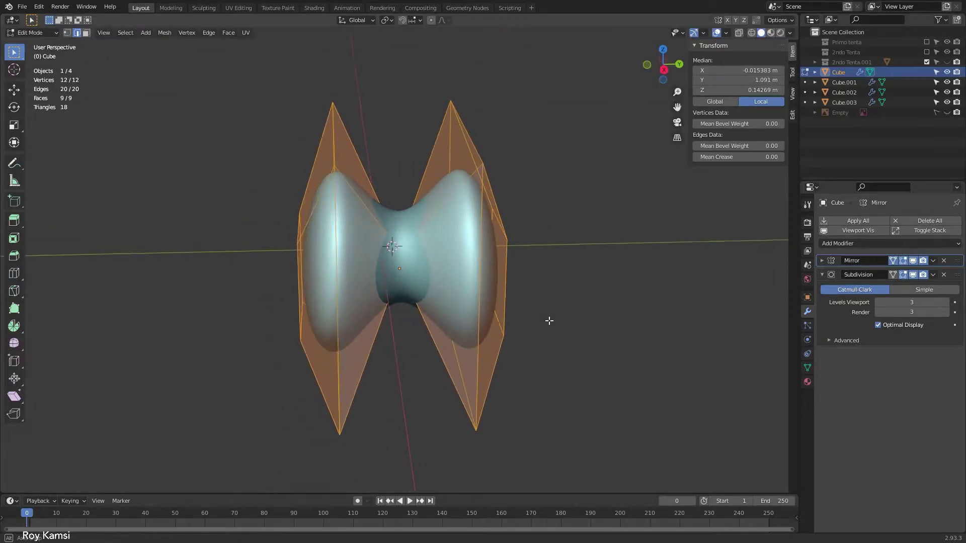
{"action": "left_click", "coordinate": [526, 316]}
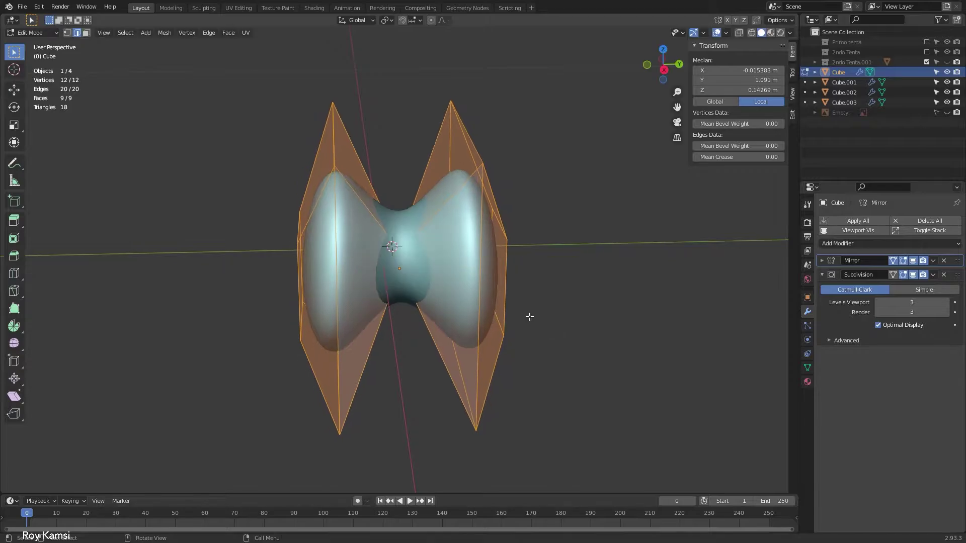
{"action": "mouse_move", "coordinate": [414, 258]}
{"action": "middle_mouse_down"}
{"action": "mouse_move", "coordinate": [410, 290]}
{"action": "mouse_move", "coordinate": [406, 260]}
{"action": "middle_mouse_up"}
- Select the edge loop at the mirror seam and scale it
{"action": "left_click", "coordinate": [402, 258]}
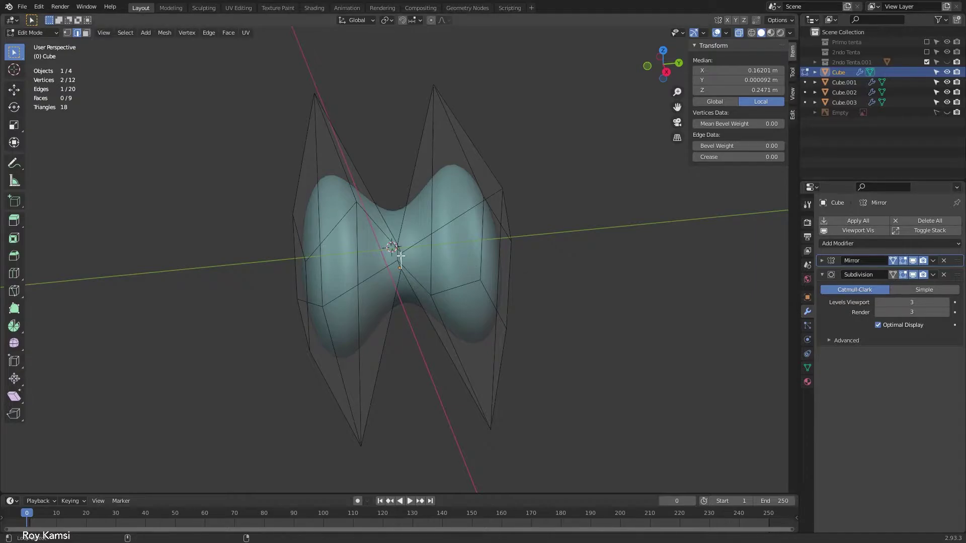
{"action": "left_click", "coordinate": [402, 259]}
{"action": "scroll", "coordinate": [402, 258], "scroll_direction": "up", "scroll_amount": 8}
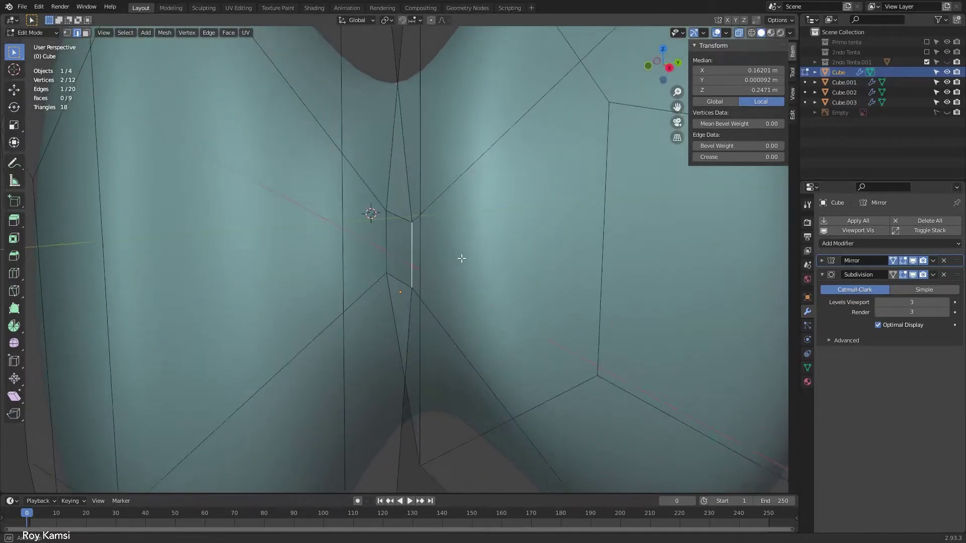
{"action": "middle_click_drag", "start_coordinate": [440, 253], "coordinate": [388, 254]}
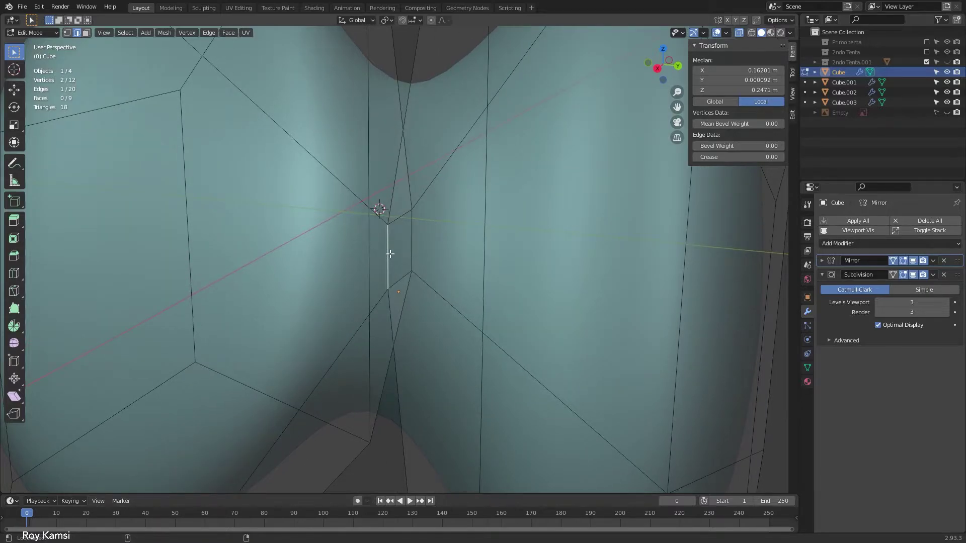
{"action": "left_click", "coordinate": [390, 253], "text": "alt+shift"}
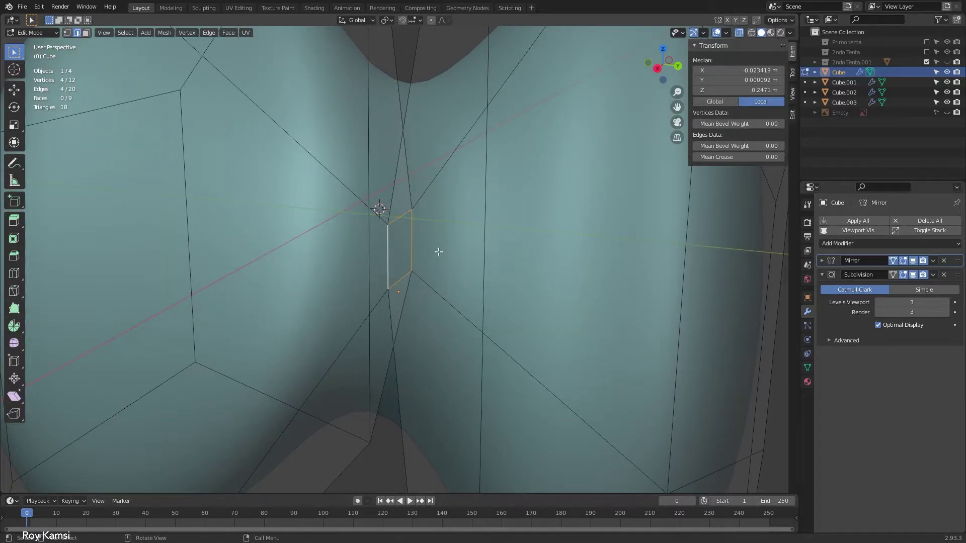
{"action": "scroll", "coordinate": [448, 222], "scroll_direction": "down", "scroll_amount": 8}
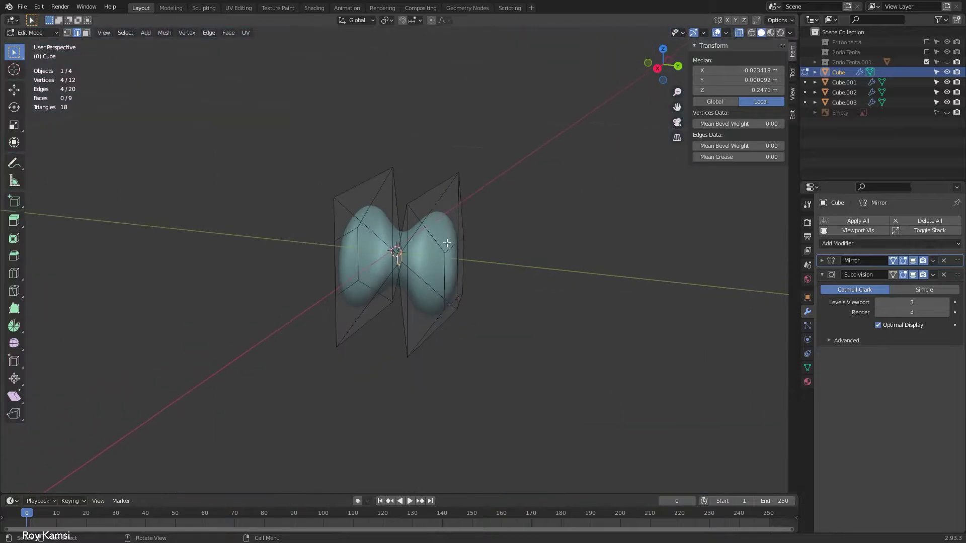
{"action": "key", "text": "s"}
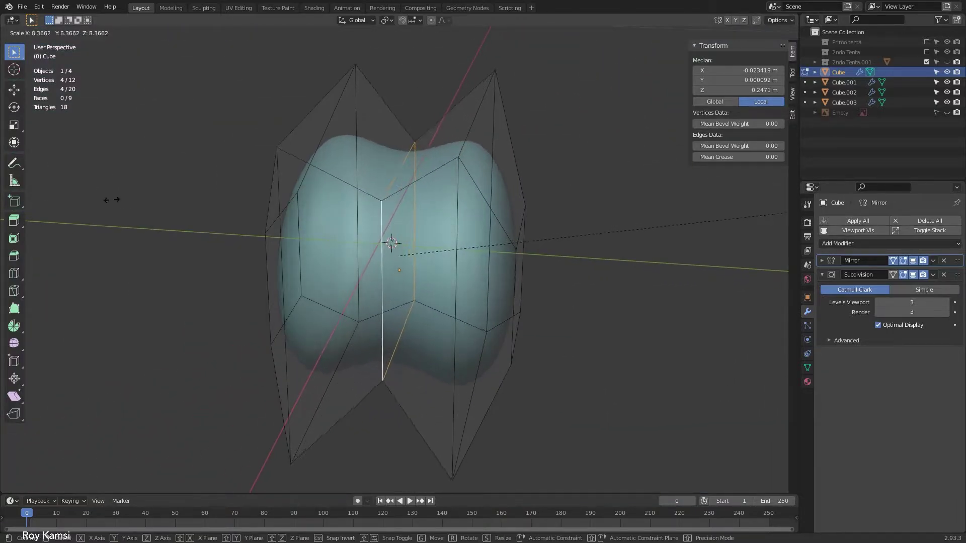
{"action": "left_click", "coordinate": [646, 162]}
{"action": "scroll", "coordinate": [570, 204], "scroll_direction": "down", "scroll_amount": 2}
- Enlarge the seam loop with Subdivision's edit-mode display off, then inspect the object
{"action": "key", "text": "s"}
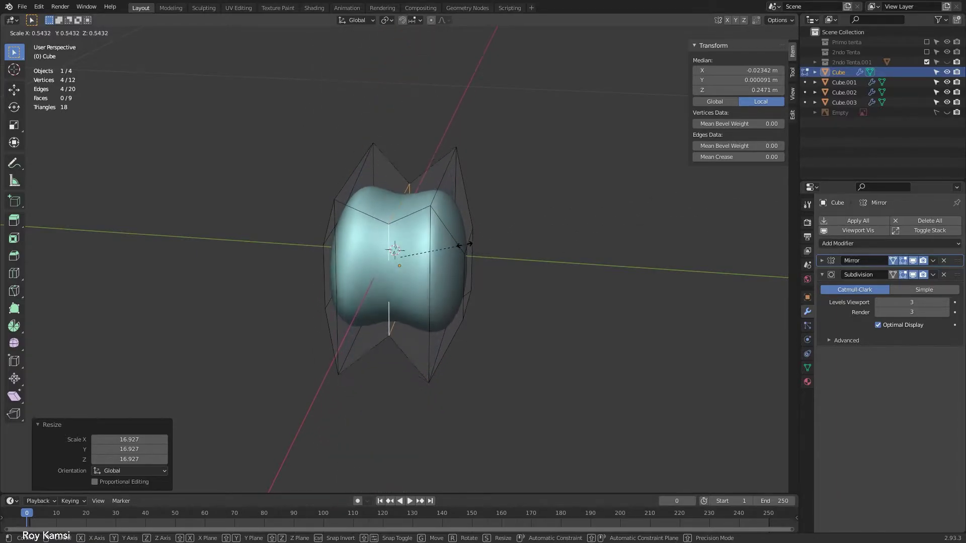
{"action": "left_click", "coordinate": [923, 275]}
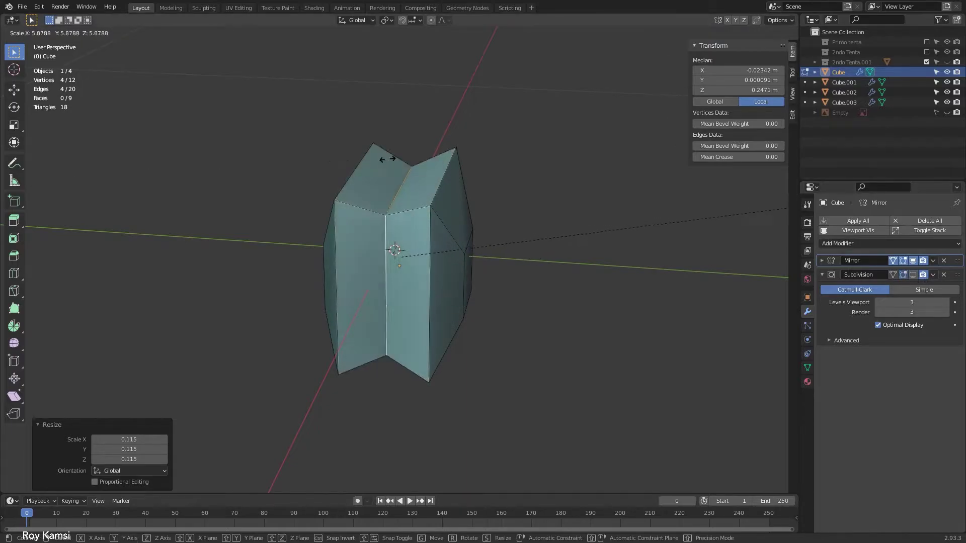
{"action": "key", "text": "Return"}
{"action": "key", "text": "Tab"}
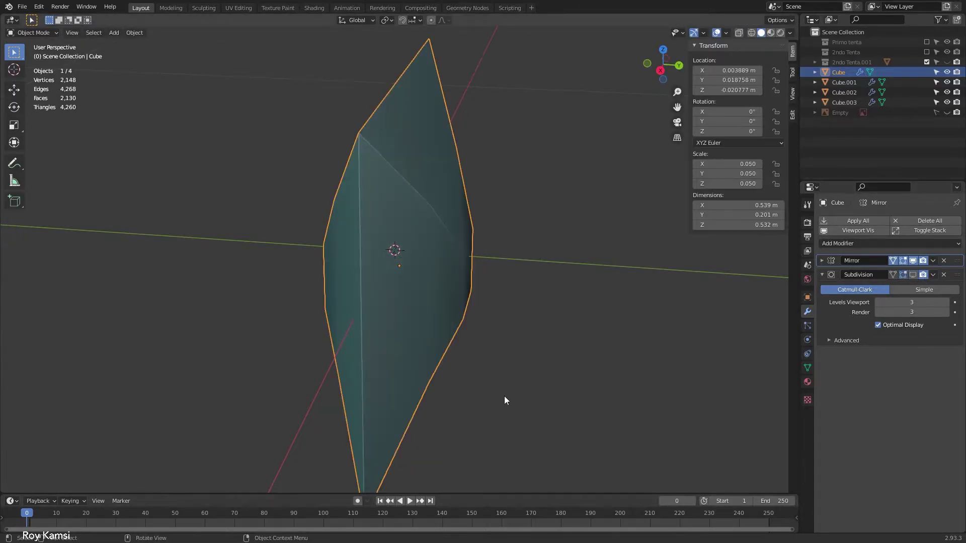
{"action": "mouse_move", "coordinate": [506, 396]}
{"action": "middle_mouse_down"}
{"action": "mouse_move", "coordinate": [630, 383]}
{"action": "mouse_move", "coordinate": [420, 369]}
{"action": "mouse_move", "coordinate": [528, 391]}
{"action": "mouse_move", "coordinate": [487, 349]}
{"action": "middle_mouse_up"}
{"action": "scroll", "coordinate": [487, 350], "scroll_direction": "down", "scroll_amount": 5}
{"action": "scroll", "coordinate": [407, 297], "scroll_direction": "down", "scroll_amount": 3}
- Check the hourglass cage in X-ray view, then return to Object Mode
{"action": "key", "text": "Tab"}
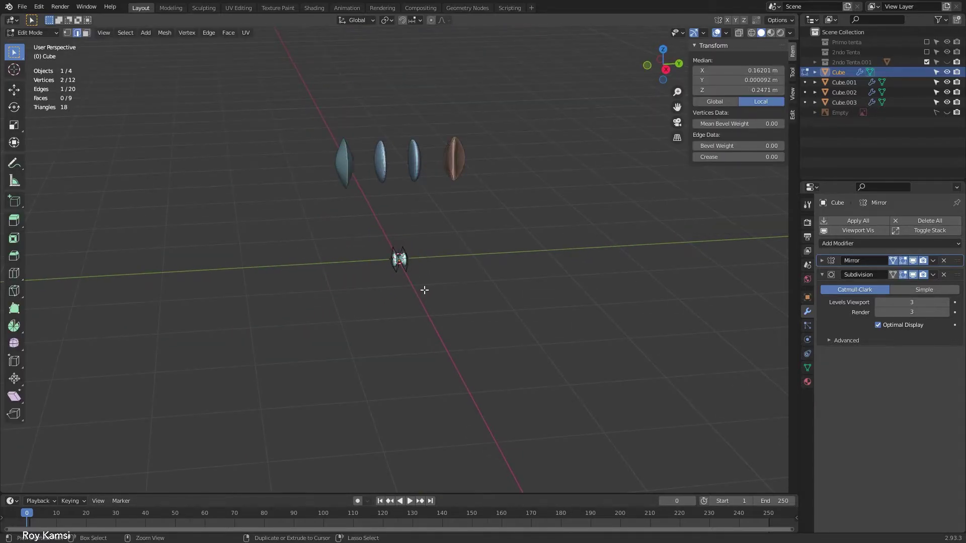
{"action": "key", "text": "Tab"}
{"action": "scroll", "coordinate": [466, 302], "scroll_direction": "up", "scroll_amount": 8}
{"action": "scroll", "coordinate": [439, 307], "scroll_direction": "up", "scroll_amount": 4}
{"action": "mouse_move", "coordinate": [438, 307]}
{"action": "middle_mouse_down"}
{"action": "mouse_move", "coordinate": [364, 273]}
{"action": "mouse_move", "coordinate": [418, 267]}
{"action": "mouse_move", "coordinate": [430, 306]}
{"action": "mouse_move", "coordinate": [466, 281]}
{"action": "middle_mouse_up"}
{"action": "key", "text": "Tab"}
{"action": "key", "text": "alt+z"}
{"action": "key", "text": "a"}
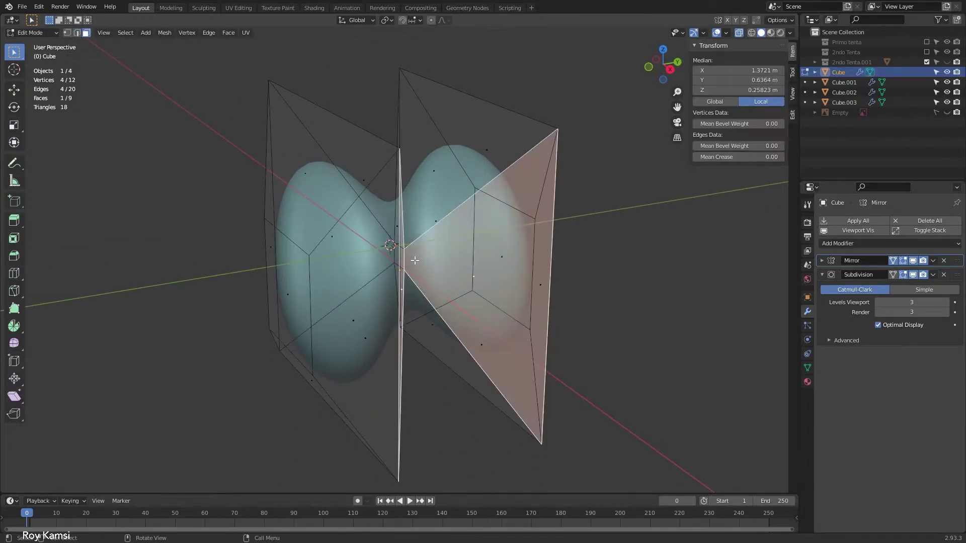
{"action": "middle_click_drag", "start_coordinate": [398, 259], "coordinate": [425, 306]}
{"action": "key", "text": "Tab"}
{"action": "key", "text": "alt+z"}
{"action": "scroll", "coordinate": [425, 307], "scroll_direction": "down", "scroll_amount": 5}
{"action": "scroll", "coordinate": [431, 312], "scroll_direction": "down", "scroll_amount": 3}
- Check the scene from top and side views and reposition the hourglass Cube
{"action": "key", "text": "KP_7"}
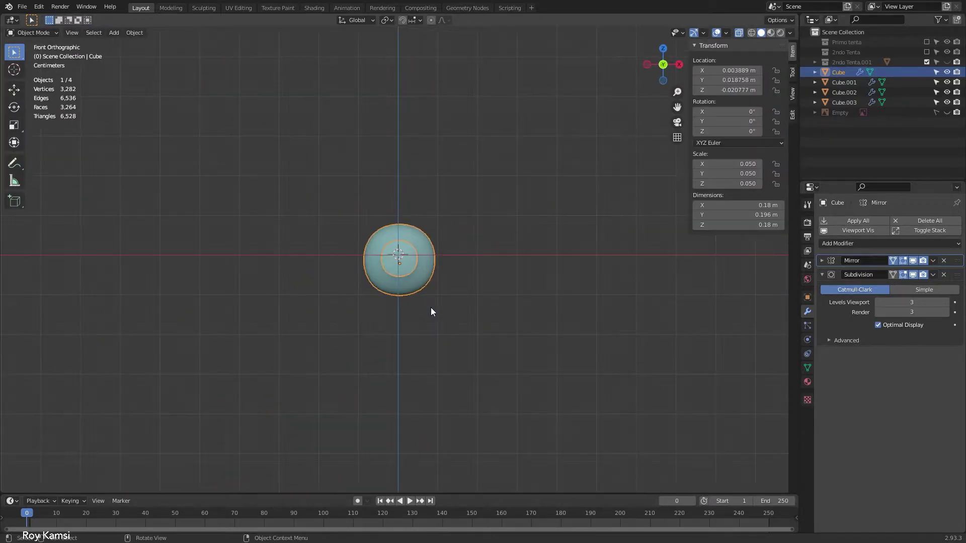
{"action": "key", "text": "KP_3"}
{"action": "scroll", "coordinate": [448, 293], "scroll_direction": "down", "scroll_amount": 1}
{"action": "scroll", "coordinate": [468, 268], "scroll_direction": "down", "scroll_amount": 2}
{"action": "middle_click_drag", "start_coordinate": [467, 272], "coordinate": [489, 329], "text": "shift"}
{"action": "key", "text": "g"}
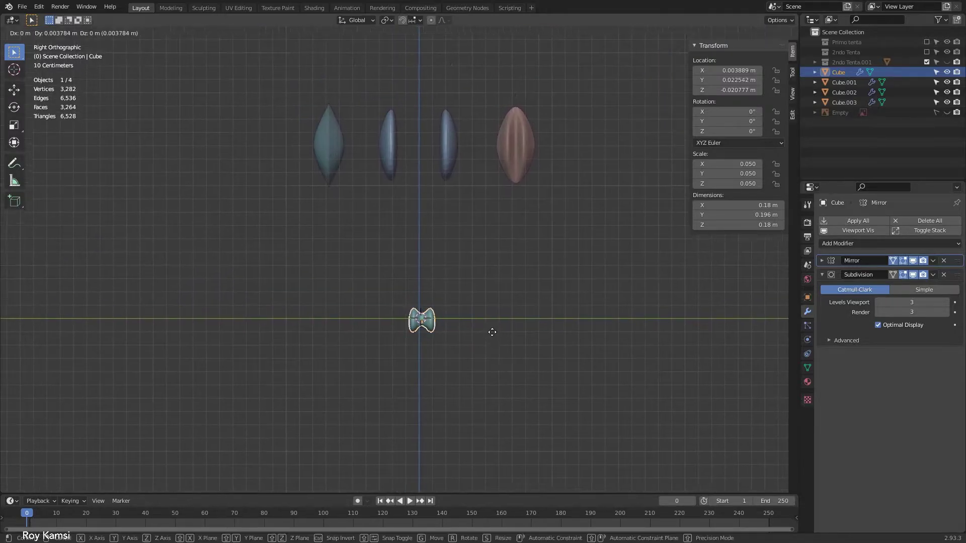
- Place the hourglass Cube, then move Cube.001 to the scene origin
{"action": "left_click", "coordinate": [326, 149]}
{"action": "left_click", "coordinate": [327, 144]}
{"action": "key", "text": "g"}
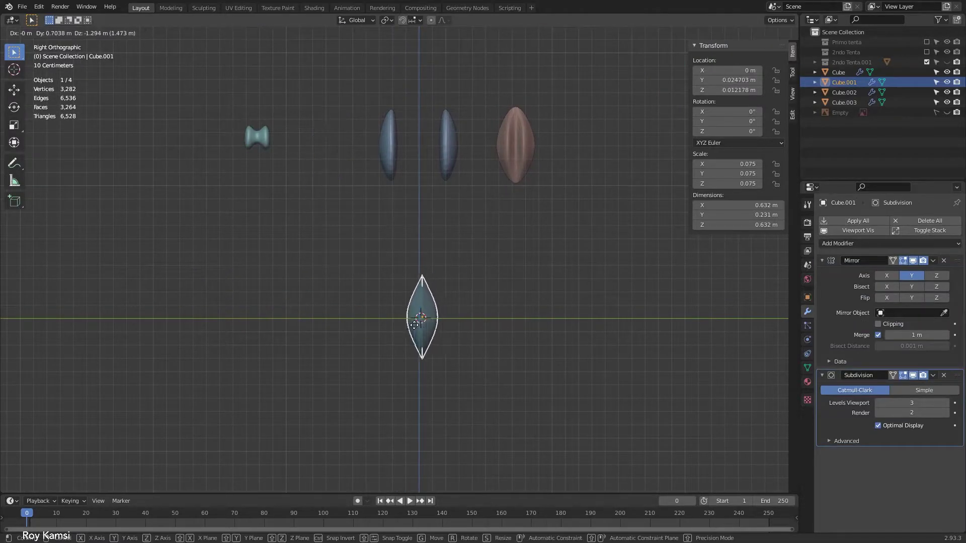
{"action": "left_click", "coordinate": [443, 341]}
- Inspect Cube.001's mesh and slide its mirror-side face along the Y axis
{"action": "key", "text": "Tab"}
{"action": "scroll", "coordinate": [527, 382], "scroll_direction": "up", "scroll_amount": 2}
{"action": "key", "text": "Tab"}
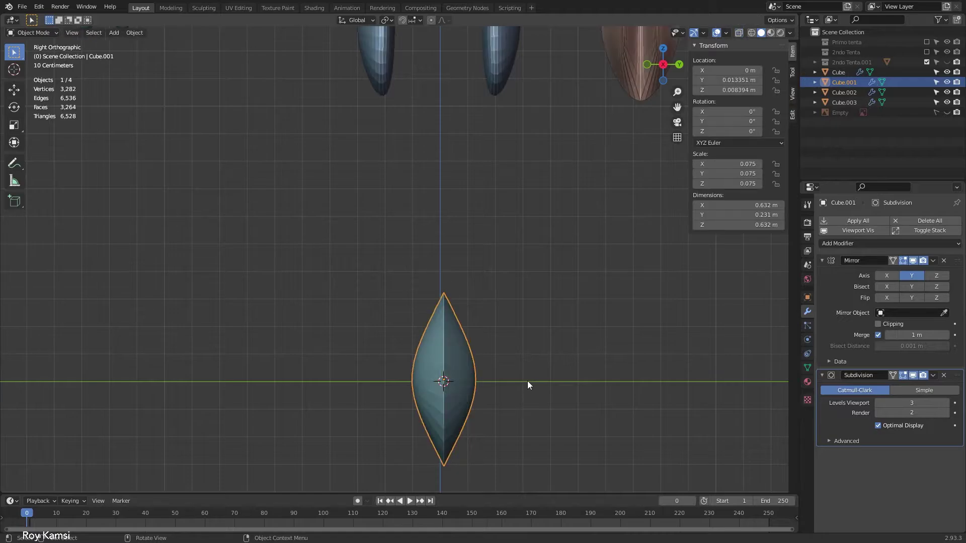
{"action": "scroll", "coordinate": [528, 381], "scroll_direction": "up", "scroll_amount": 2}
{"action": "scroll", "coordinate": [528, 381], "scroll_direction": "up", "scroll_amount": 2}
{"action": "mouse_move", "coordinate": [472, 313]}
{"action": "middle_mouse_down"}
{"action": "mouse_move", "coordinate": [459, 320]}
{"action": "mouse_move", "coordinate": [498, 331]}
{"action": "mouse_move", "coordinate": [430, 307]}
{"action": "middle_mouse_up"}
{"action": "key", "text": "Tab"}
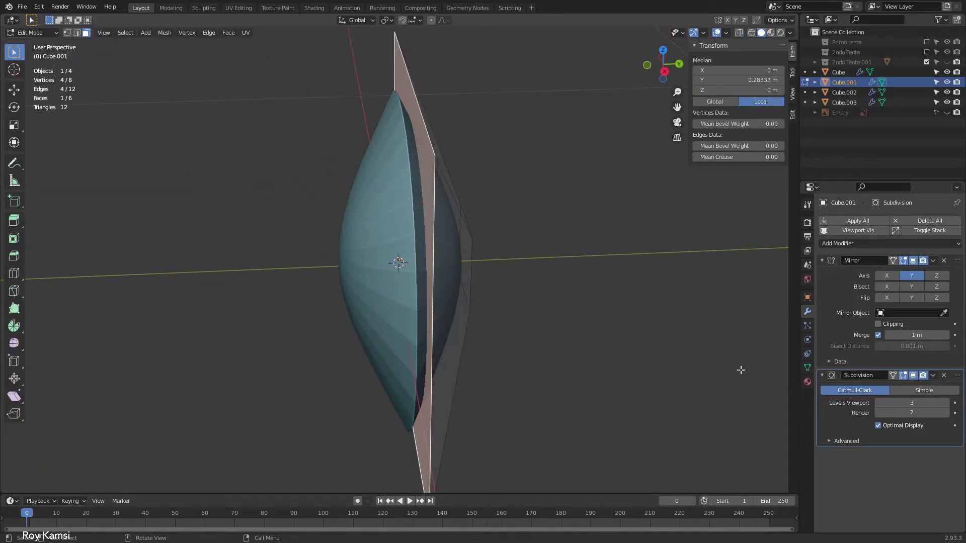
{"action": "key", "text": "Tab"}
{"action": "key", "text": "Tab"}
{"action": "mouse_move", "coordinate": [496, 289]}
{"action": "middle_mouse_down"}
{"action": "mouse_move", "coordinate": [485, 289]}
{"action": "mouse_move", "coordinate": [510, 296]}
{"action": "middle_mouse_up"}
{"action": "key", "text": "g"}
{"action": "key", "text": "y"}
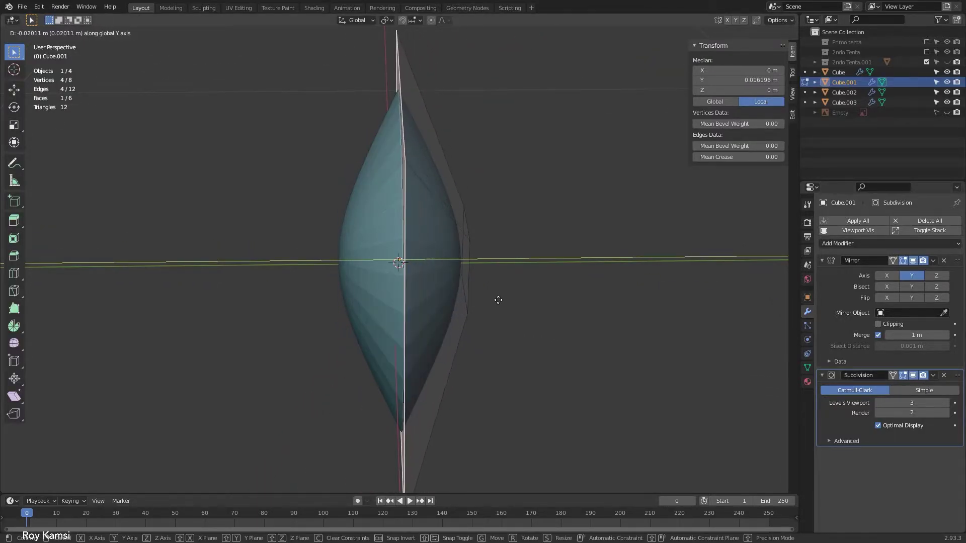
{"action": "left_click", "coordinate": [487, 315]}
- Shrink Cube.001's mesh into a pinched, two-lobed shape
{"action": "key", "text": "Tab"}
{"action": "key", "text": "Tab"}
{"action": "middle_click_drag", "start_coordinate": [485, 285], "coordinate": [616, 315]}
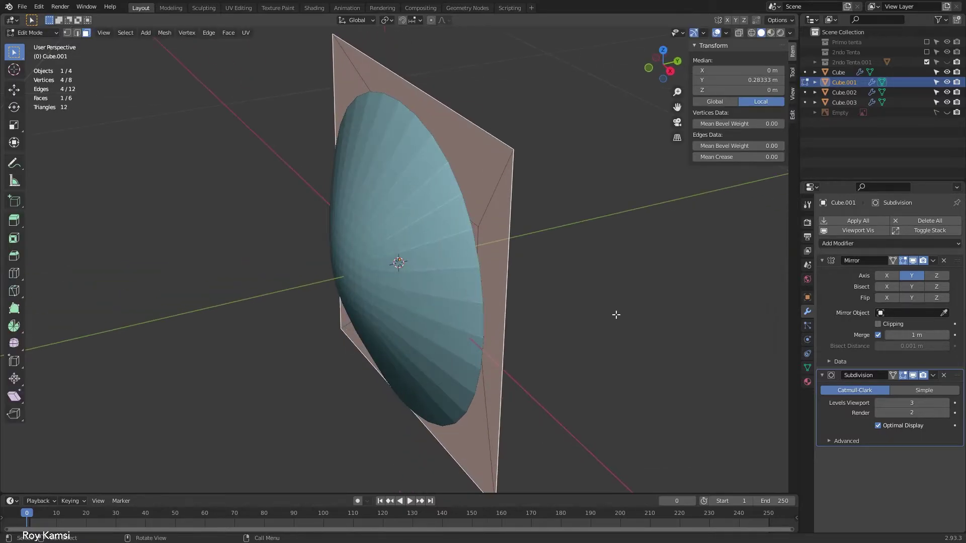
{"action": "key", "text": "s"}
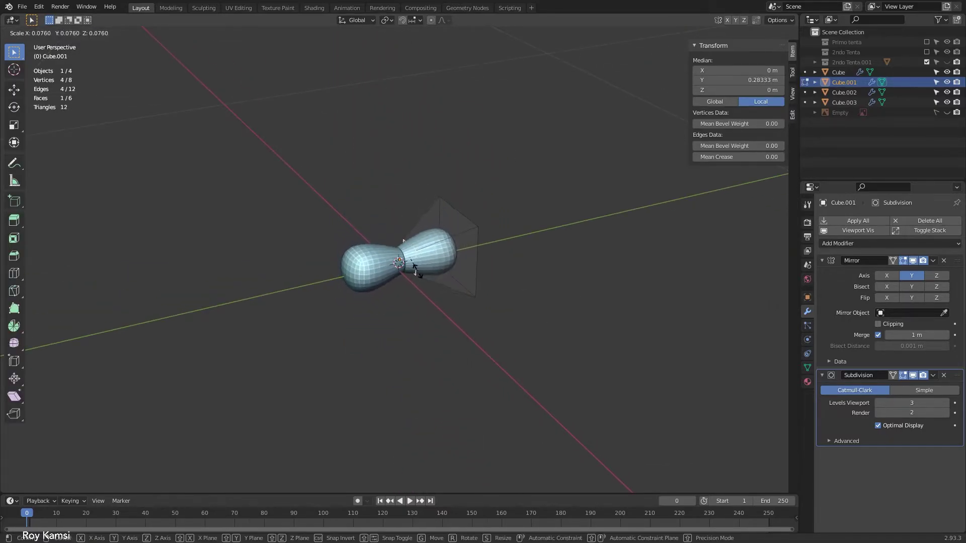
{"action": "left_click", "coordinate": [415, 272]}
{"action": "scroll", "coordinate": [491, 287], "scroll_direction": "up", "scroll_amount": 3}
{"action": "mouse_move", "coordinate": [557, 298]}
{"action": "middle_mouse_down"}
{"action": "mouse_move", "coordinate": [499, 292]}
{"action": "mouse_move", "coordinate": [528, 285]}
{"action": "middle_mouse_up"}
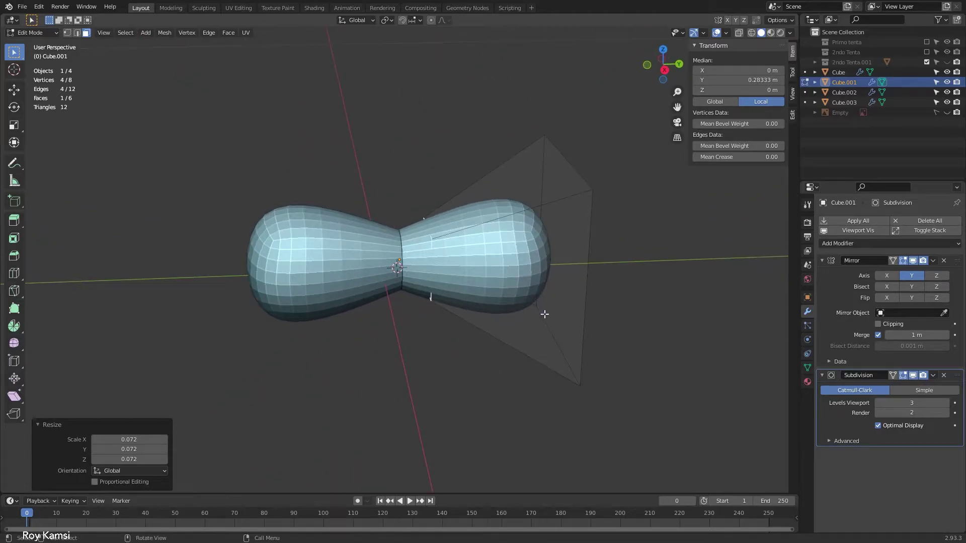
- Show the 2ndo Tenta object for comparison, then hide it again
{"action": "left_click", "coordinate": [928, 52]}
{"action": "mouse_move", "coordinate": [598, 231]}
{"action": "middle_mouse_down"}
{"action": "mouse_move", "coordinate": [482, 230]}
{"action": "mouse_move", "coordinate": [459, 261]}
{"action": "middle_mouse_up"}
{"action": "scroll", "coordinate": [482, 230], "scroll_direction": "up", "scroll_amount": 5}
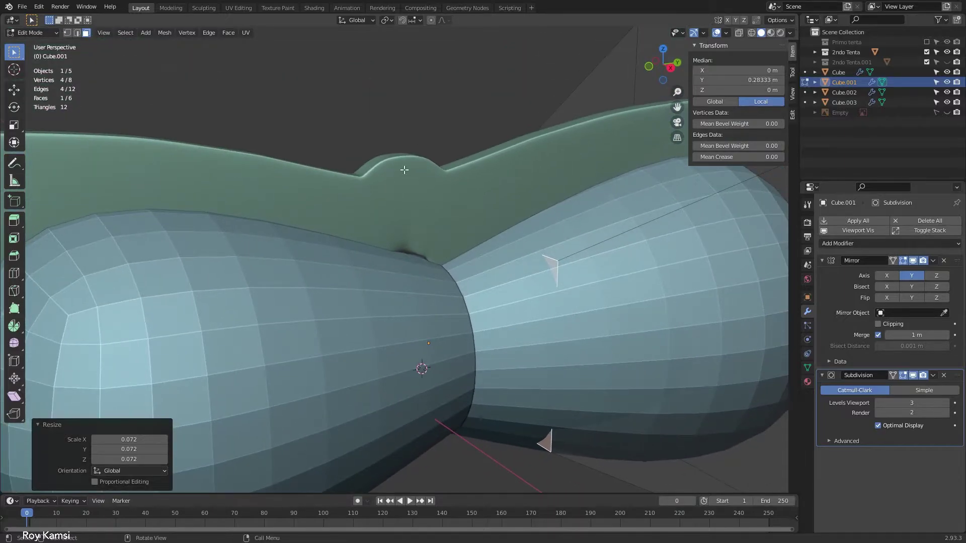
{"action": "key", "text": "shift"}
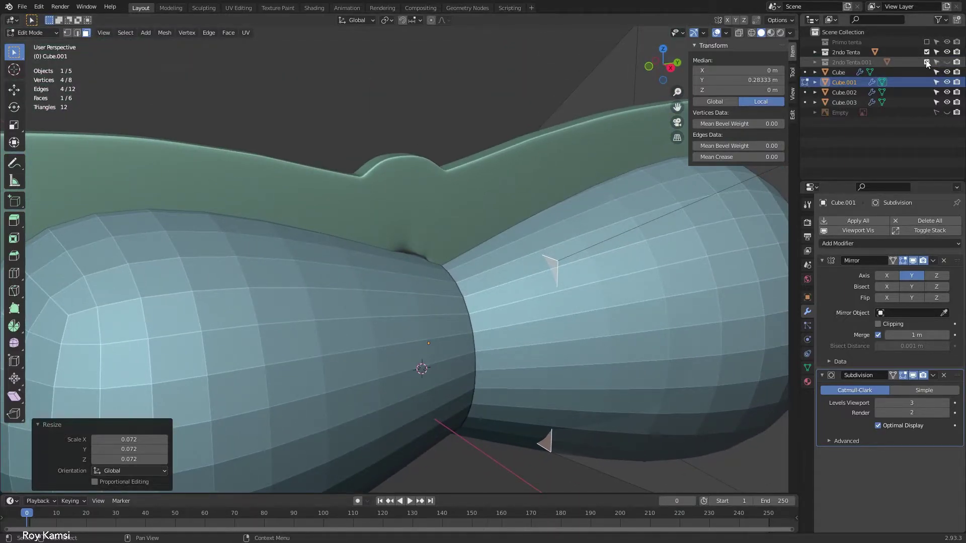
{"action": "left_click", "coordinate": [927, 62]}
{"action": "scroll", "coordinate": [485, 301], "scroll_direction": "down", "scroll_amount": 5}
{"action": "middle_click_drag", "start_coordinate": [453, 295], "coordinate": [549, 330]}
{"action": "scroll", "coordinate": [486, 301], "scroll_direction": "up", "scroll_amount": 4}
{"action": "scroll", "coordinate": [548, 330], "scroll_direction": "down", "scroll_amount": 4}
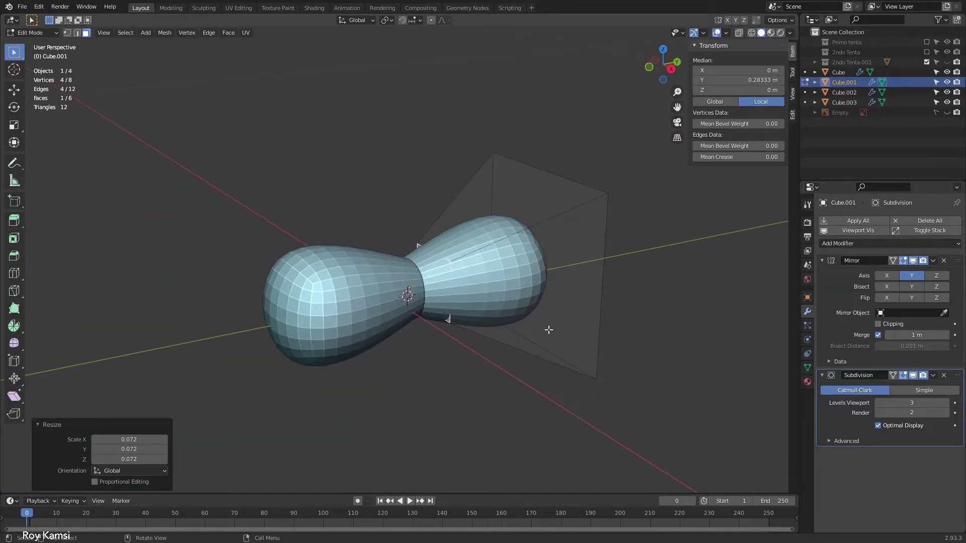
- Delete Cube.001's selected seam faces and return to its mesh
{"action": "key", "text": "x"}
{"action": "left_click", "coordinate": [552, 333]}
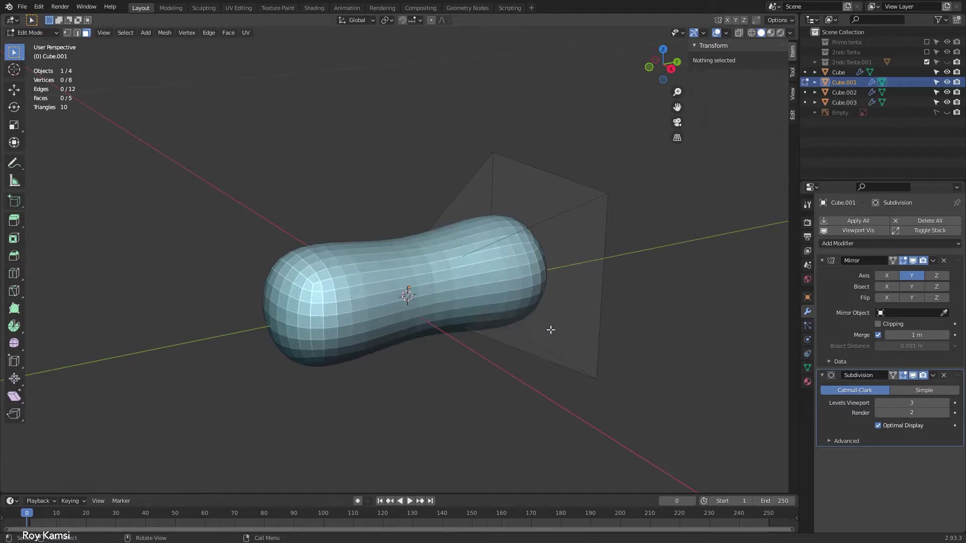
{"action": "key", "text": "Tab"}
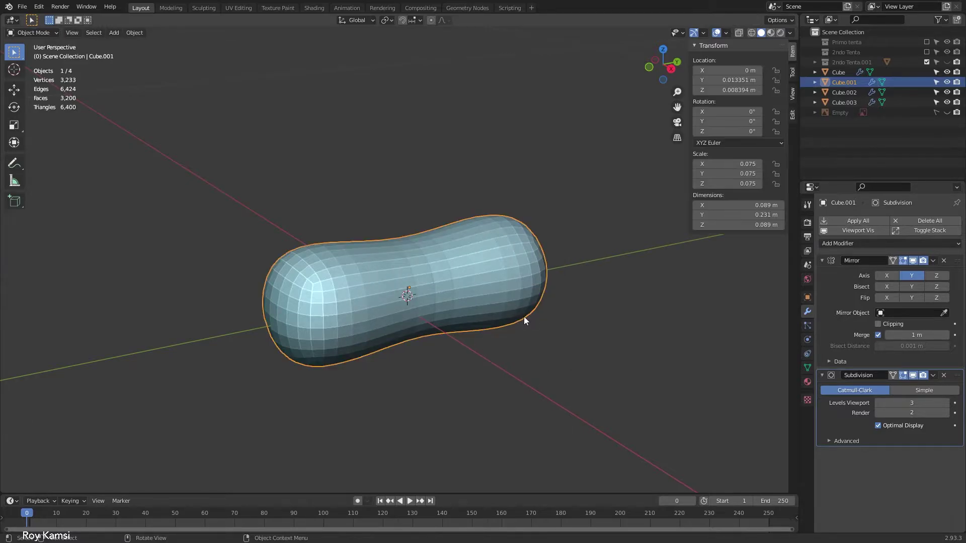
{"action": "key", "text": "Tab"}
{"action": "scroll", "coordinate": [479, 306], "scroll_direction": "up", "scroll_amount": 3}
{"action": "middle_click_drag", "start_coordinate": [479, 306], "coordinate": [471, 272]}
- In X-ray edge mode, select the open seam loop and fill it with a face
{"action": "key", "text": "2"}
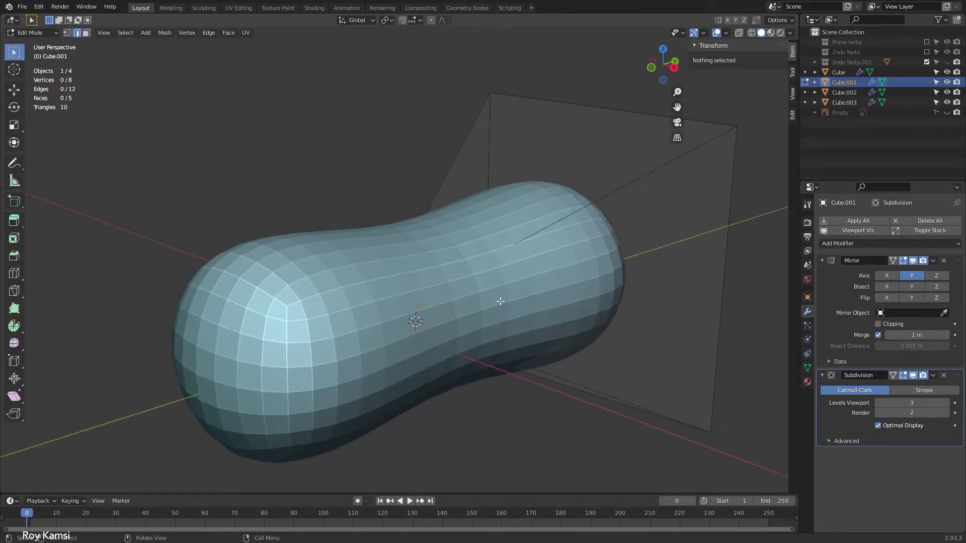
{"action": "key", "text": "alt+z"}
{"action": "left_click", "coordinate": [460, 246], "text": "alt"}
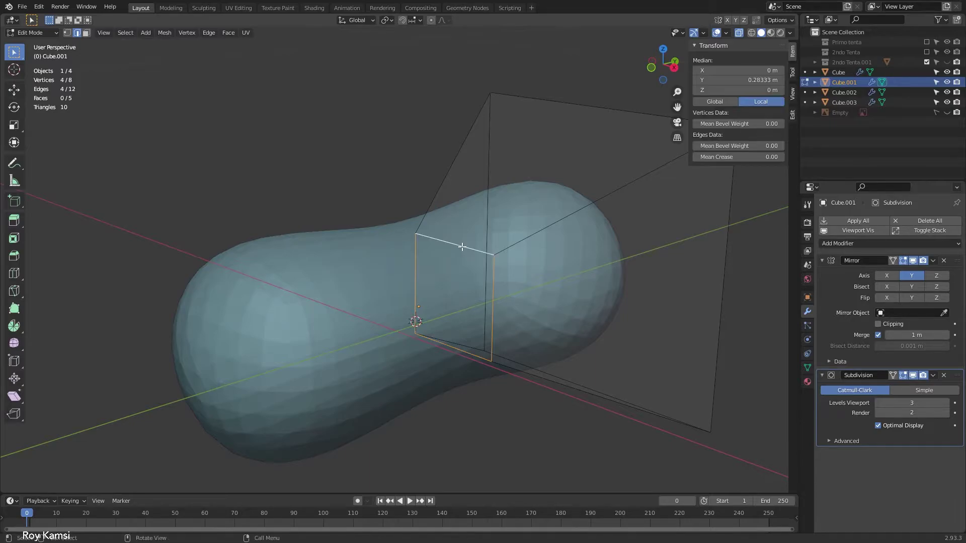
{"action": "middle_click_drag", "start_coordinate": [545, 289], "coordinate": [516, 294]}
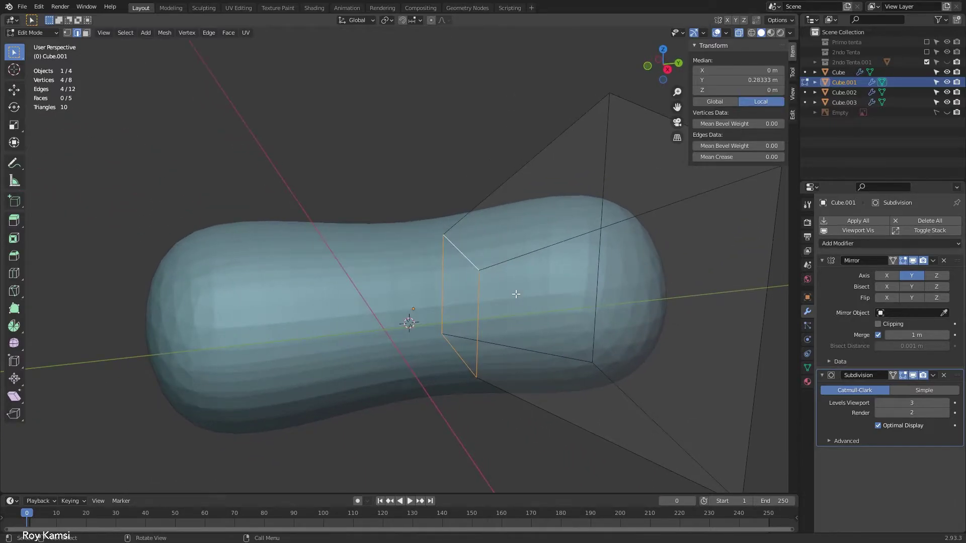
{"action": "key", "text": "f"}
{"action": "key", "text": "alt+z"}
{"action": "scroll", "coordinate": [410, 323], "scroll_direction": "up", "scroll_amount": 3}
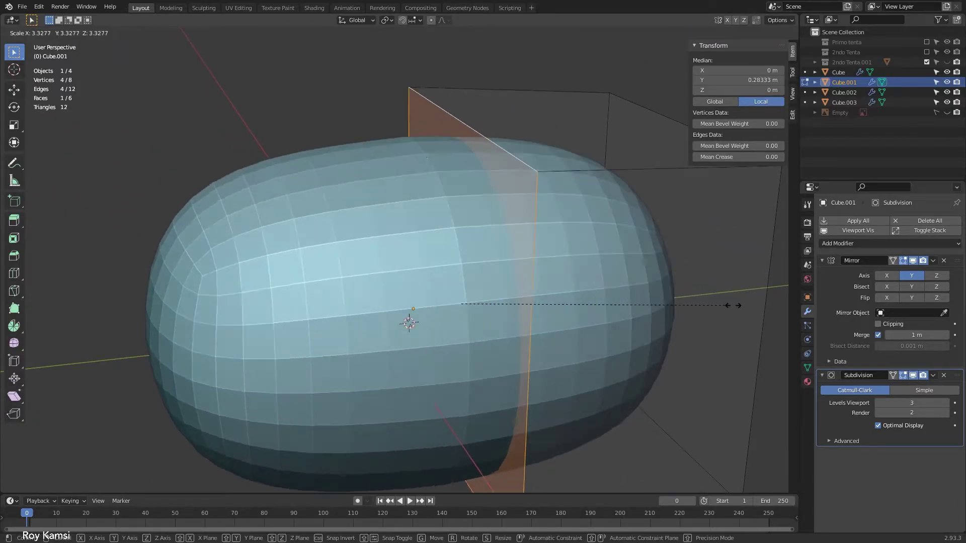
{"action": "scroll", "coordinate": [406, 321], "scroll_direction": "up", "scroll_amount": 3}
{"action": "scroll", "coordinate": [405, 323], "scroll_direction": "down", "scroll_amount": 5}
{"action": "scroll", "coordinate": [357, 316], "scroll_direction": "down", "scroll_amount": 3}
- Scale the seam loop down to pinch the middle, then move Cube.001 up in side view
{"action": "key", "text": "s"}
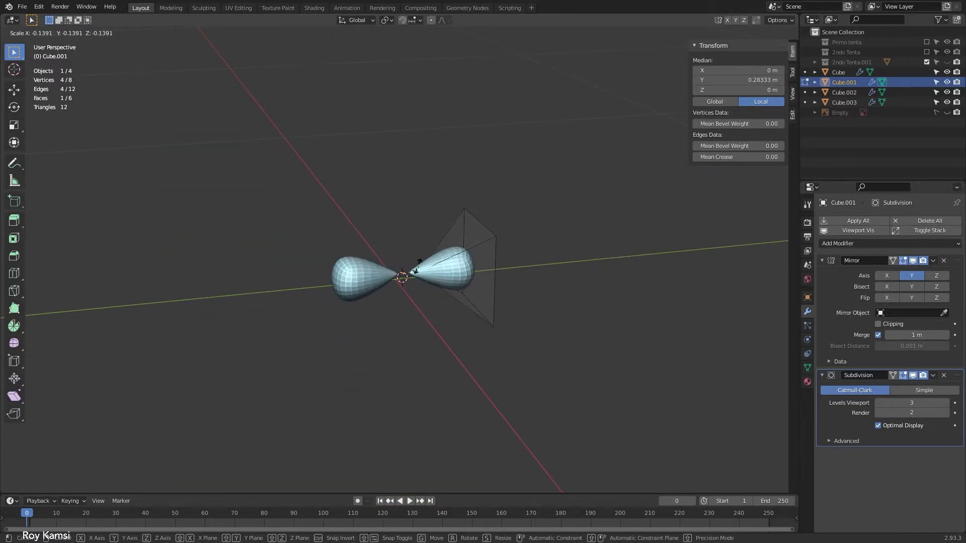
{"action": "left_click", "coordinate": [408, 276]}
{"action": "scroll", "coordinate": [407, 276], "scroll_direction": "up", "scroll_amount": 3}
{"action": "scroll", "coordinate": [454, 287], "scroll_direction": "up", "scroll_amount": 3}
{"action": "scroll", "coordinate": [559, 295], "scroll_direction": "up", "scroll_amount": 3}
{"action": "scroll", "coordinate": [560, 295], "scroll_direction": "down", "scroll_amount": 3}
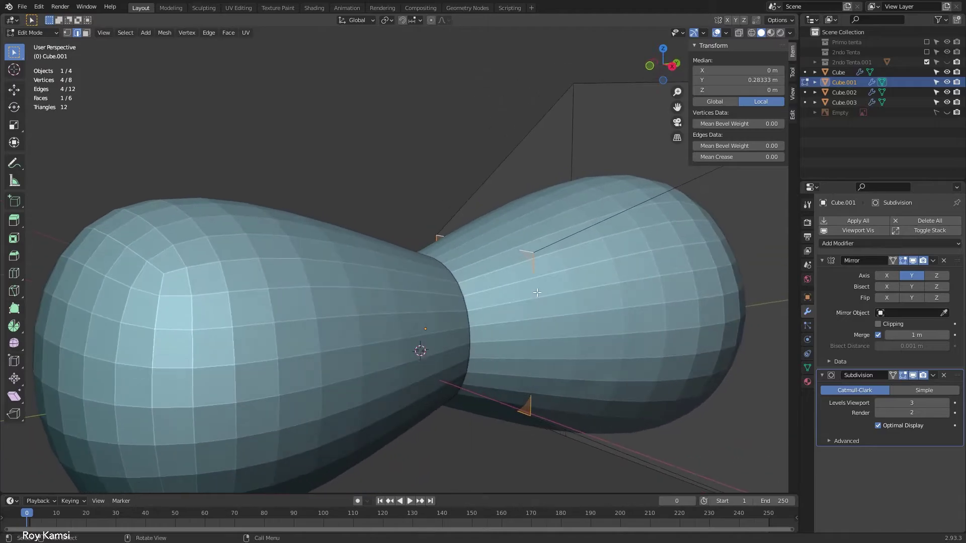
{"action": "scroll", "coordinate": [513, 296], "scroll_direction": "down", "scroll_amount": 5}
{"action": "key", "text": "Tab"}
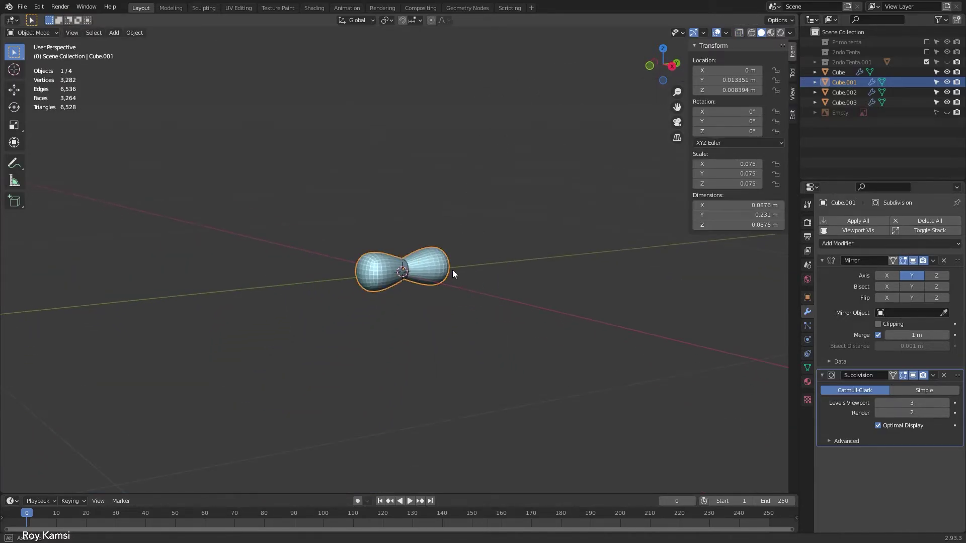
{"action": "key", "text": "KP_3"}
{"action": "scroll", "coordinate": [414, 272], "scroll_direction": "down", "scroll_amount": 3}
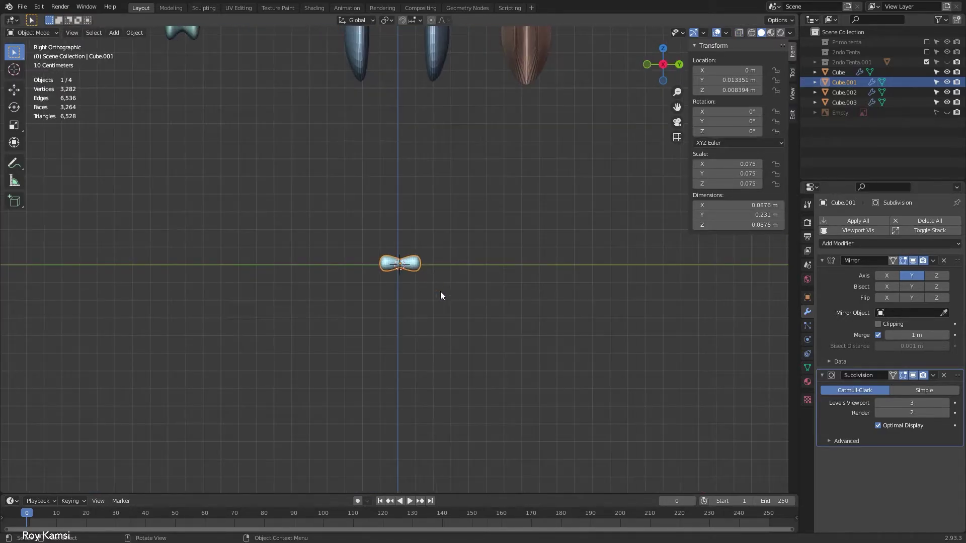
{"action": "scroll", "coordinate": [427, 265], "scroll_direction": "down", "scroll_amount": 3}
{"action": "key", "text": "g"}
- Confirm Cube.001's placement, then move Cube.002 down along Z to the origin
{"action": "left_click", "coordinate": [372, 165]}
{"action": "left_click", "coordinate": [384, 171]}
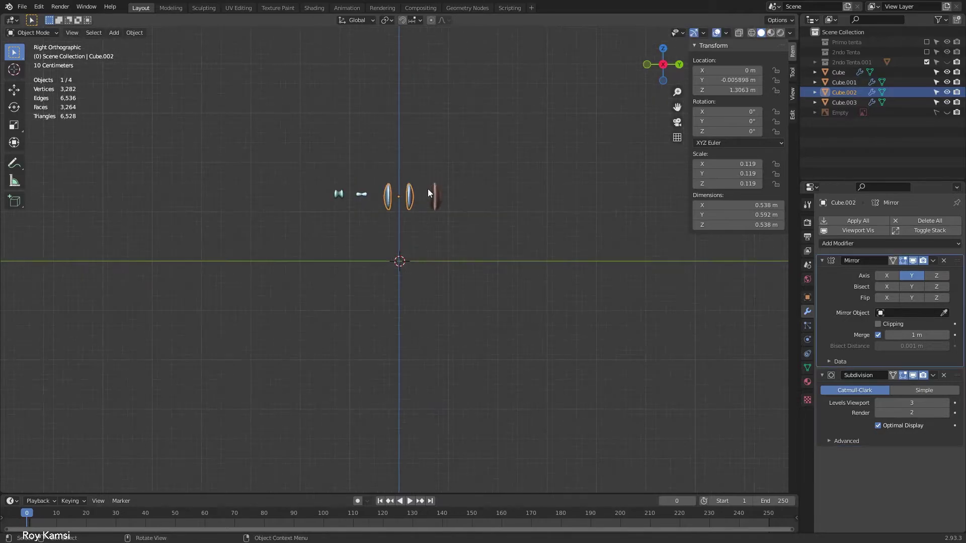
{"action": "key", "text": "g"}
{"action": "key", "text": "z"}
{"action": "left_click", "coordinate": [428, 253]}
{"action": "scroll", "coordinate": [428, 254], "scroll_direction": "up", "scroll_amount": 10}
- Shift Cube.002's whole mesh along Y toward the centre, checking it in side view
{"action": "key", "text": "Tab"}
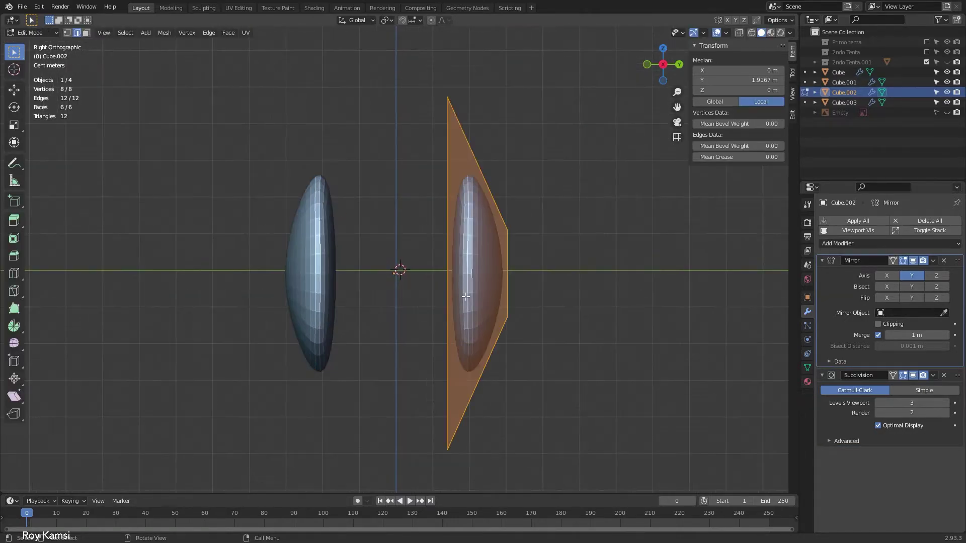
{"action": "scroll", "coordinate": [546, 316], "scroll_direction": "up", "scroll_amount": 2}
{"action": "key", "text": "Tab"}
{"action": "mouse_move", "coordinate": [511, 304]}
{"action": "middle_mouse_down"}
{"action": "mouse_move", "coordinate": [587, 307]}
{"action": "mouse_move", "coordinate": [486, 299]}
{"action": "mouse_move", "coordinate": [503, 310]}
{"action": "middle_mouse_up"}
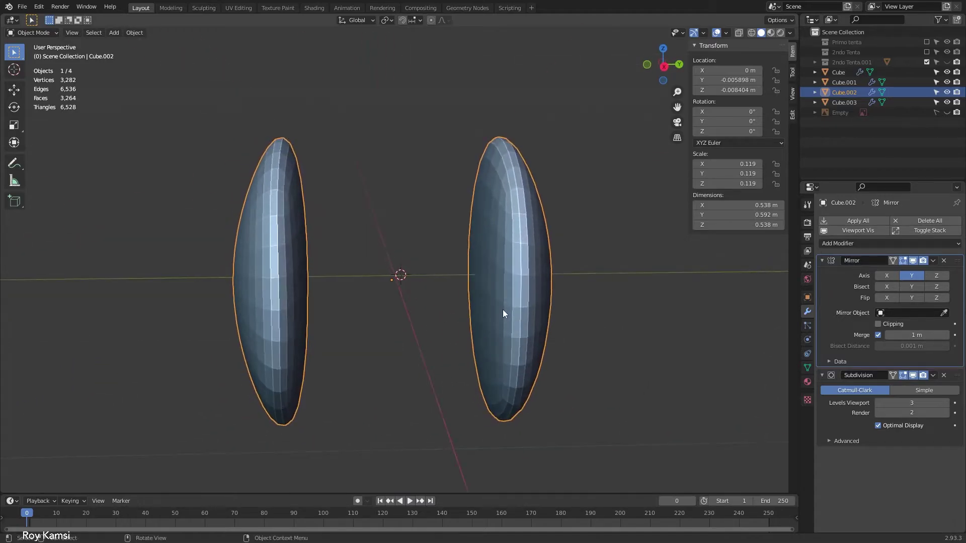
{"action": "key", "text": "KP_3"}
{"action": "key", "text": "Tab"}
{"action": "key", "text": "g"}
{"action": "key", "text": "y"}
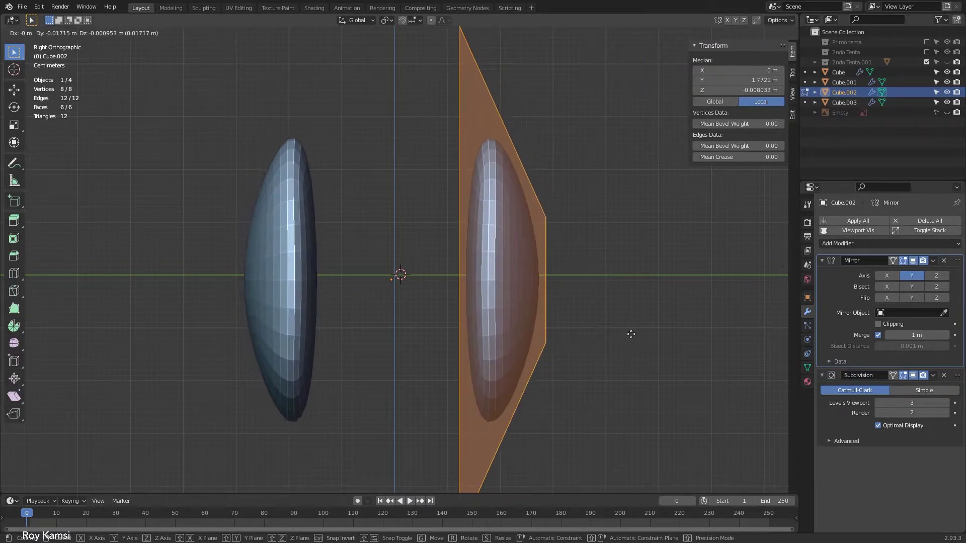
{"action": "left_click", "coordinate": [595, 331]}
{"action": "key", "text": "Tab"}
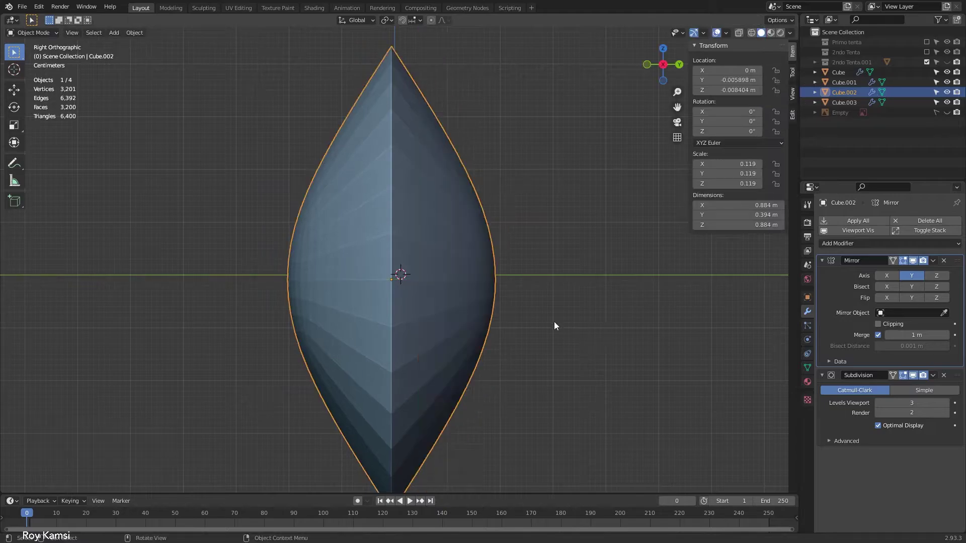
{"action": "mouse_move", "coordinate": [546, 317]}
{"action": "middle_mouse_down"}
{"action": "mouse_move", "coordinate": [556, 303]}
{"action": "mouse_move", "coordinate": [526, 333]}
{"action": "middle_mouse_up"}
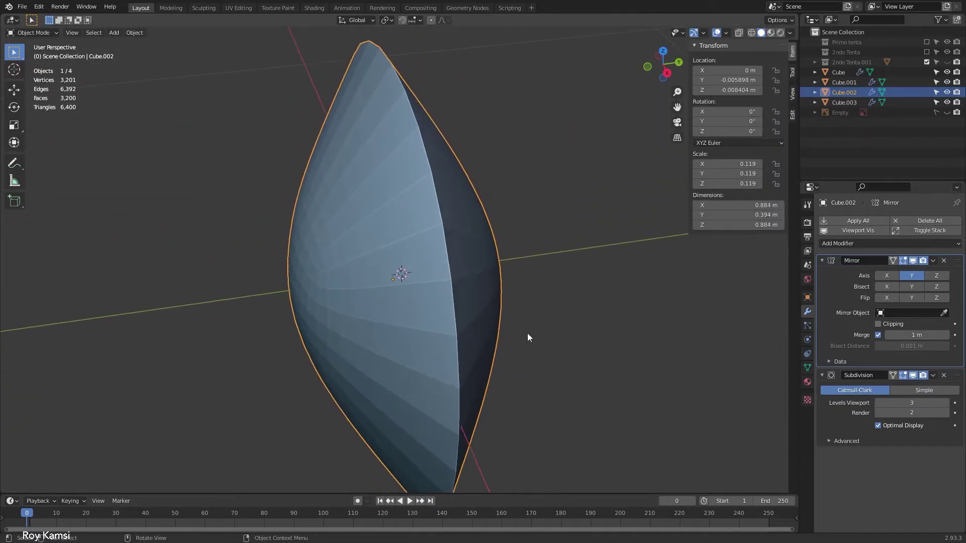
- Delete one face of Cube.002's cage so the pointed lens becomes a rounded egg
{"action": "key", "text": "Tab"}
{"action": "key", "text": "3"}
{"action": "left_click", "coordinate": [459, 252]}
{"action": "middle_click_drag", "start_coordinate": [483, 273], "coordinate": [552, 272]}
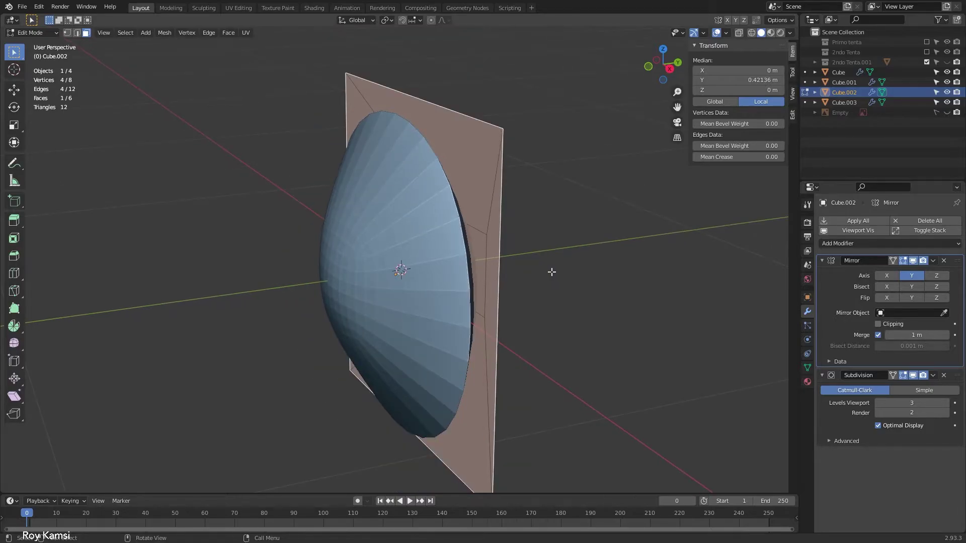
{"action": "key", "text": "x"}
{"action": "left_click", "coordinate": [551, 271]}
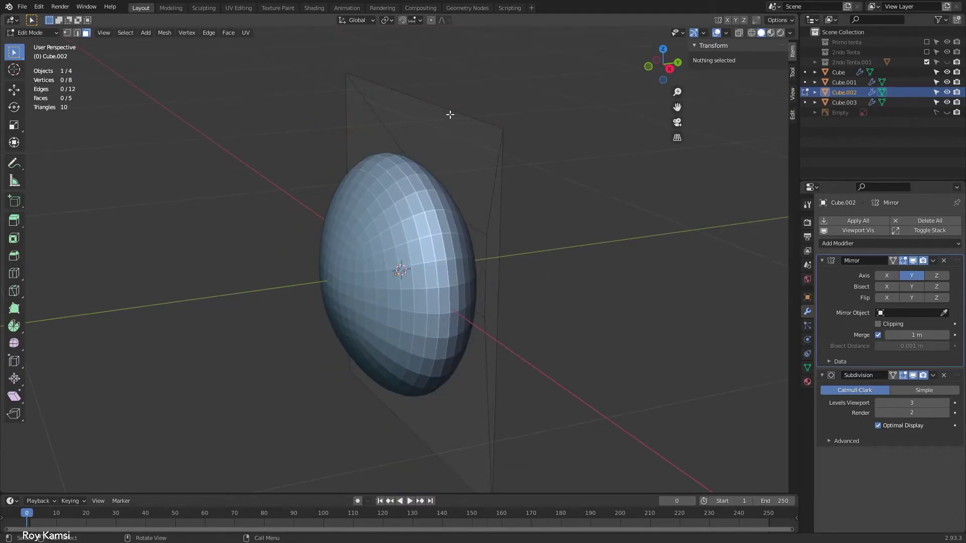
{"action": "mouse_move", "coordinate": [440, 147]}
{"action": "middle_mouse_down"}
{"action": "mouse_move", "coordinate": [464, 189]}
{"action": "mouse_move", "coordinate": [431, 162]}
{"action": "mouse_move", "coordinate": [422, 109]}
{"action": "middle_mouse_up"}
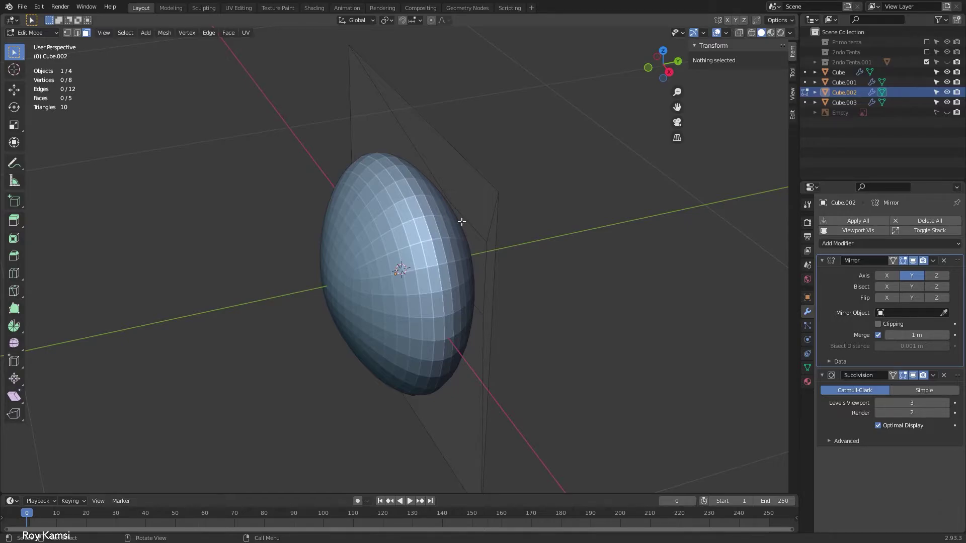
- Move a selected edge of Cube.002's cage to reshape it toward a box
{"action": "middle_click_drag", "start_coordinate": [441, 223], "coordinate": [451, 166]}
{"action": "left_click", "coordinate": [449, 170]}
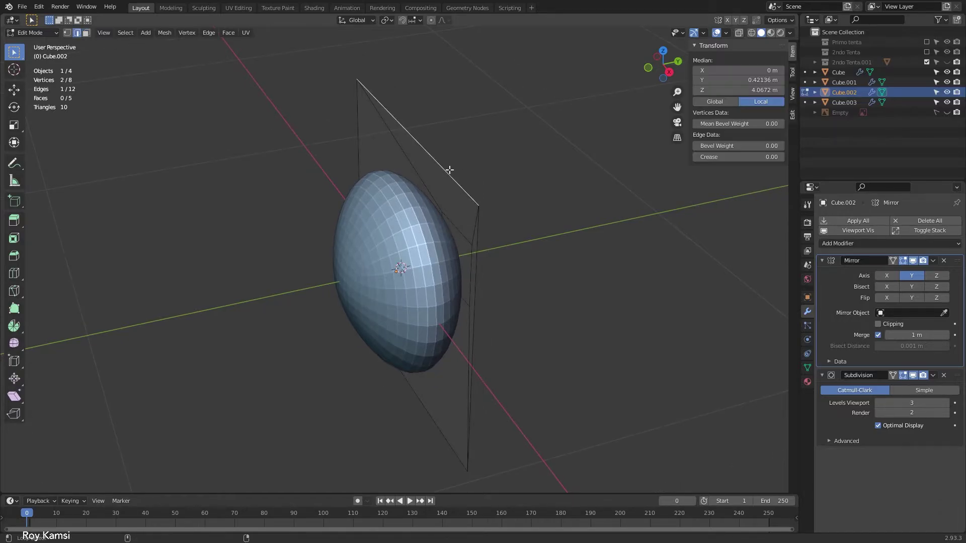
{"action": "middle_click_drag", "start_coordinate": [548, 294], "coordinate": [569, 287]}
{"action": "key", "text": "g"}
{"action": "left_click", "coordinate": [483, 285]}
{"action": "key", "text": "Tab"}
{"action": "mouse_move", "coordinate": [465, 306]}
{"action": "middle_mouse_down"}
{"action": "mouse_move", "coordinate": [526, 282]}
{"action": "mouse_move", "coordinate": [458, 285]}
{"action": "middle_mouse_up"}
- Pull Cube.002's mirrored halves apart along Y and tweak the merge distance
{"action": "key", "text": "Tab"}
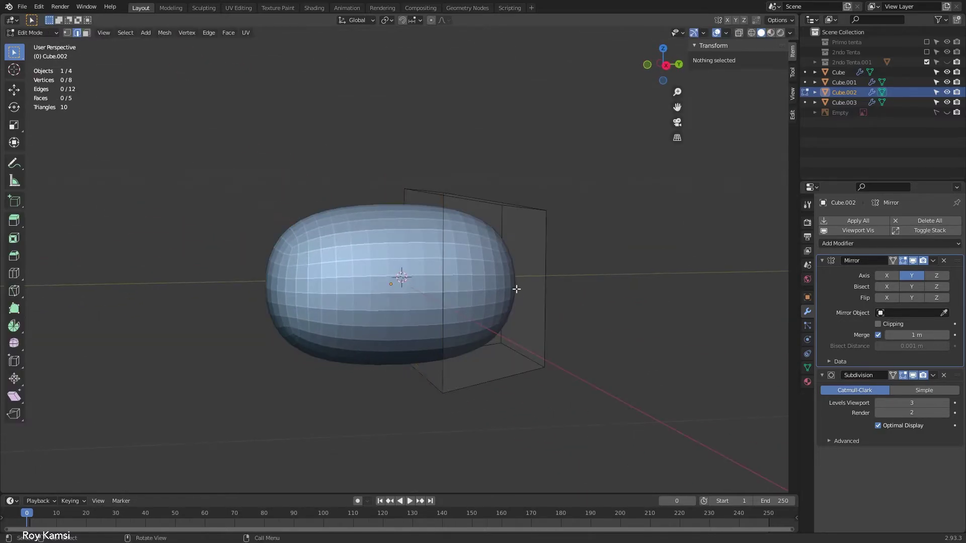
{"action": "key", "text": "a"}
{"action": "key", "text": "g"}
{"action": "key", "text": "y"}
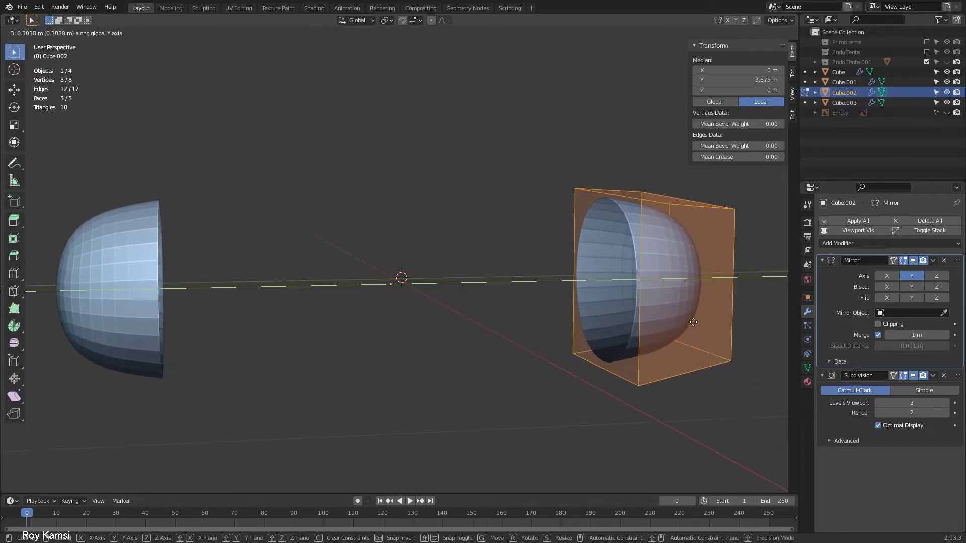
{"action": "left_click", "coordinate": [685, 320]}
{"action": "scroll", "coordinate": [694, 322], "scroll_direction": "down", "scroll_amount": 4}
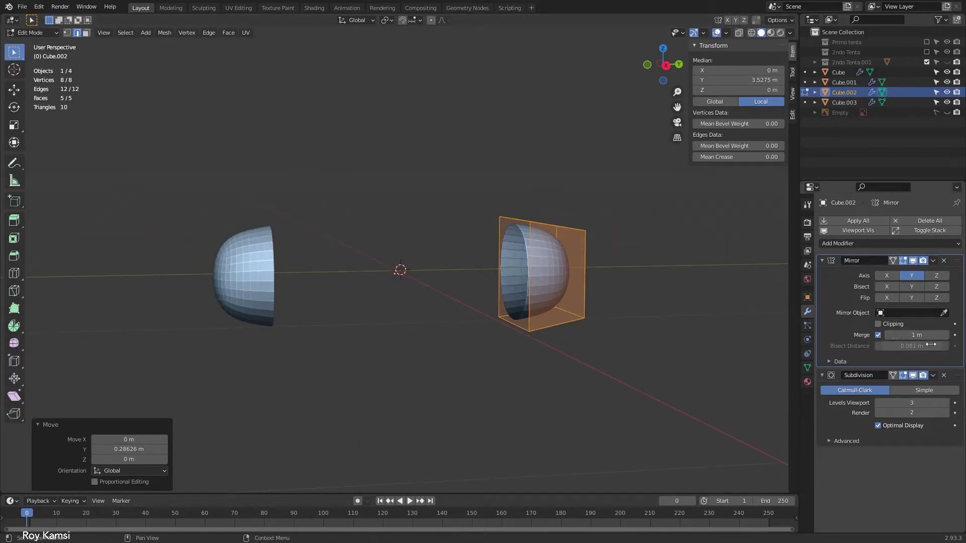
{"action": "left_click_drag", "start_coordinate": [930, 345], "coordinate": [925, 345]}
- Slide the halves back together along Y and set Mirror Merge distance to 0.72 m
{"action": "key", "text": "g"}
{"action": "key", "text": "y"}
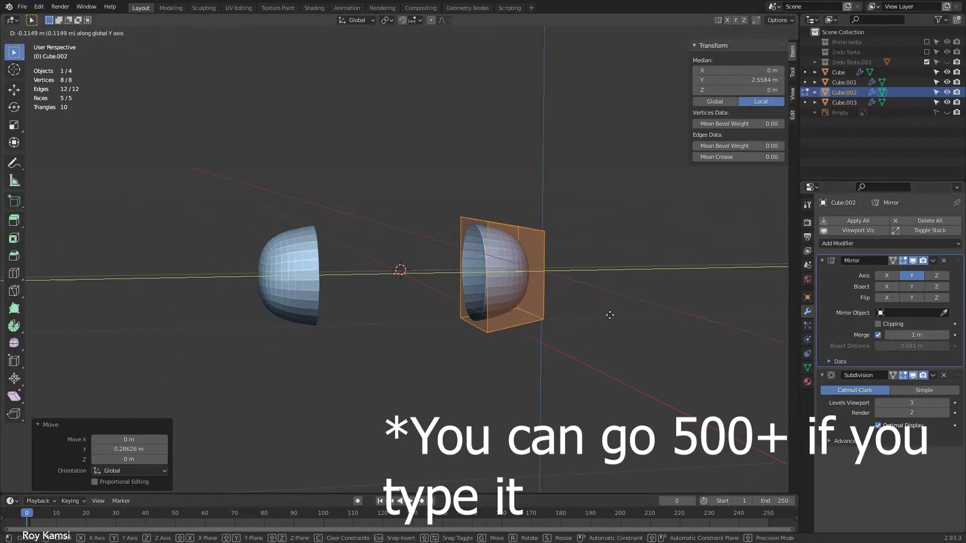
{"action": "left_click", "coordinate": [540, 316]}
{"action": "scroll", "coordinate": [539, 316], "scroll_direction": "up", "scroll_amount": 2}
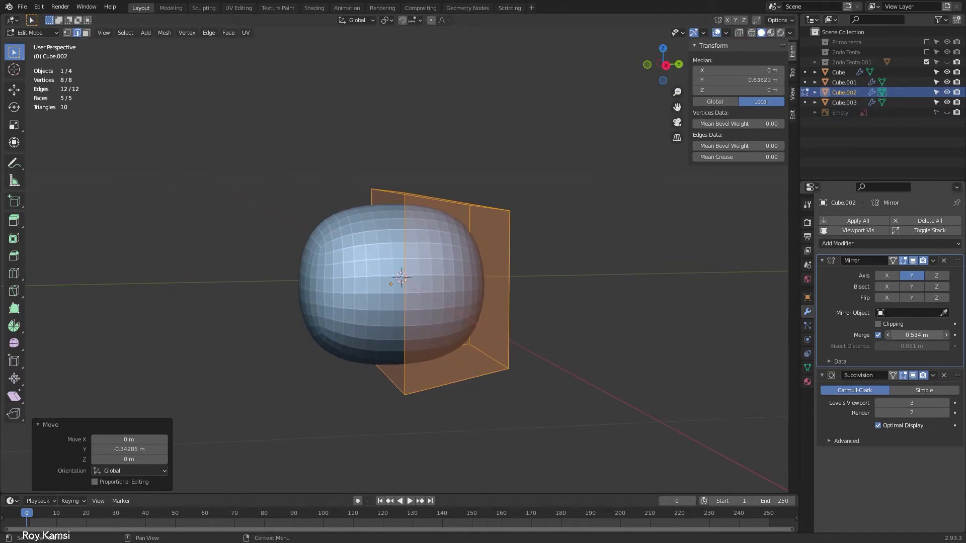
{"action": "mouse_move", "coordinate": [917, 334]}
{"action": "left_mouse_down"}
{"action": "mouse_move", "coordinate": [895, 334]}
{"action": "mouse_move", "coordinate": [940, 335]}
{"action": "left_mouse_up"}
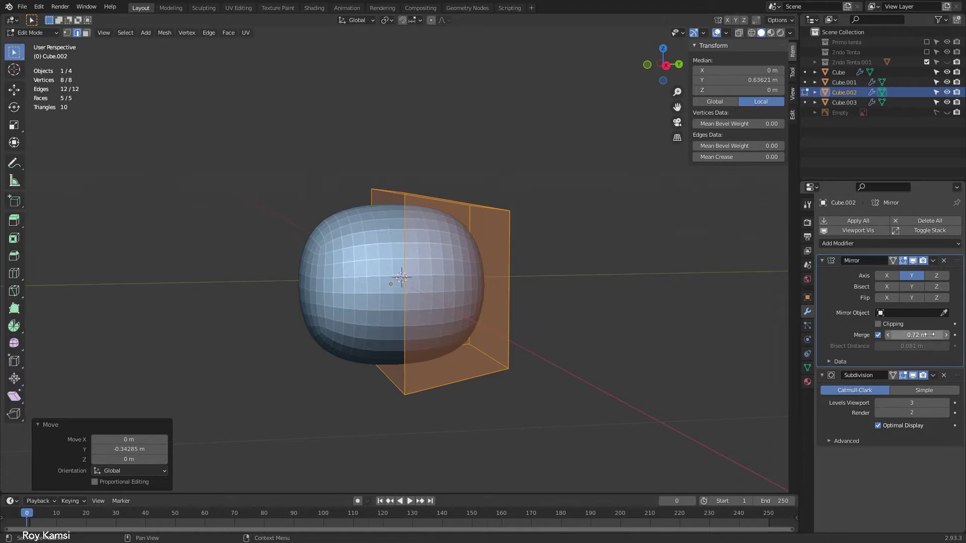
{"action": "key", "text": "ctrl+z"}
{"action": "key", "text": "ctrl+shift+z"}
- In side view, lift the sphere out of the way and move Cube.003 to the origin
{"action": "key", "text": "Tab"}
{"action": "scroll", "coordinate": [468, 294], "scroll_direction": "down", "scroll_amount": 5}
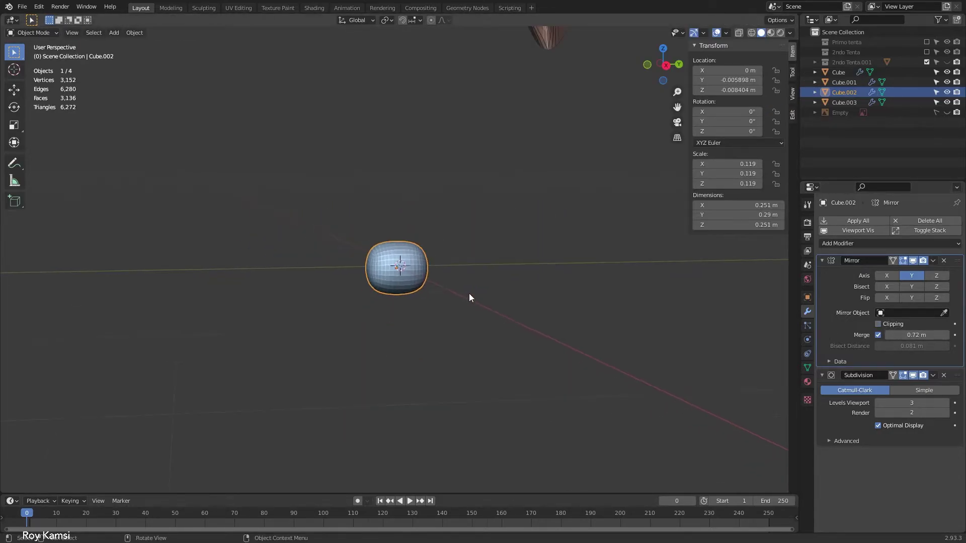
{"action": "scroll", "coordinate": [453, 286], "scroll_direction": "down", "scroll_amount": 3}
{"action": "key", "text": "KP_3"}
{"action": "scroll", "coordinate": [453, 302], "scroll_direction": "down", "scroll_amount": 3}
{"action": "key", "text": "g"}
{"action": "left_click", "coordinate": [441, 184]}
{"action": "key", "text": "g"}
{"action": "left_click", "coordinate": [412, 262]}
{"action": "scroll", "coordinate": [436, 259], "scroll_direction": "up", "scroll_amount": 5}
{"action": "key", "text": "g"}
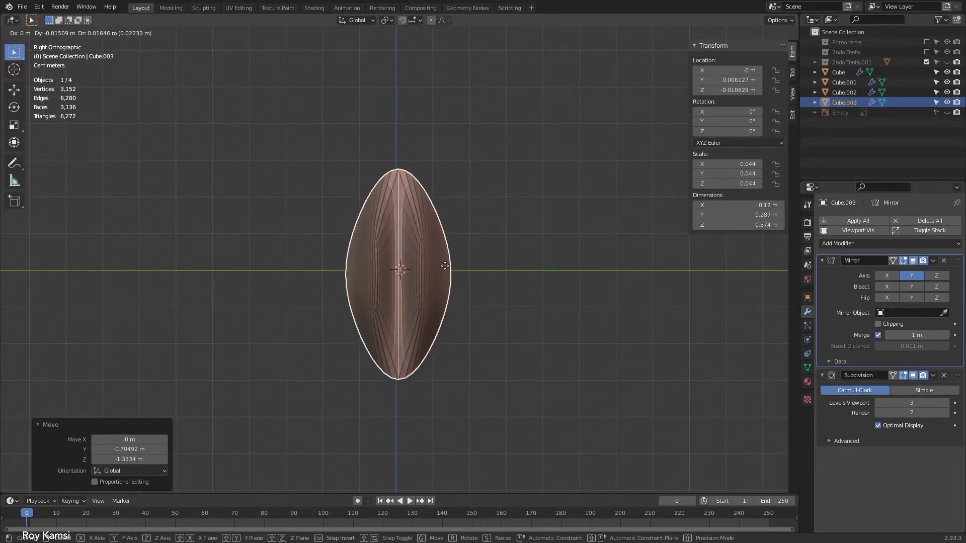
{"action": "left_click", "coordinate": [444, 259]}
{"action": "mouse_move", "coordinate": [444, 259]}
{"action": "middle_mouse_down"}
{"action": "mouse_move", "coordinate": [488, 298]}
{"action": "mouse_move", "coordinate": [442, 297]}
{"action": "mouse_move", "coordinate": [454, 305]}
{"action": "middle_mouse_up"}
- Begin rotating Cube.003's cage in Edit Mode about the Z axis
{"action": "key", "text": "Tab"}
{"action": "scroll", "coordinate": [446, 300], "scroll_direction": "up", "scroll_amount": 2}
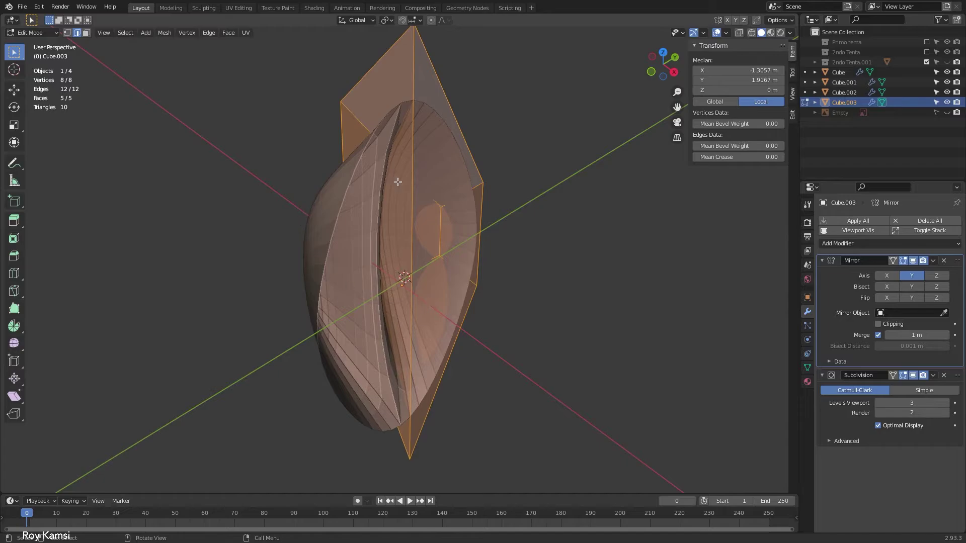
{"action": "scroll", "coordinate": [460, 205], "scroll_direction": "down", "scroll_amount": 2}
{"action": "key", "text": "Tab"}
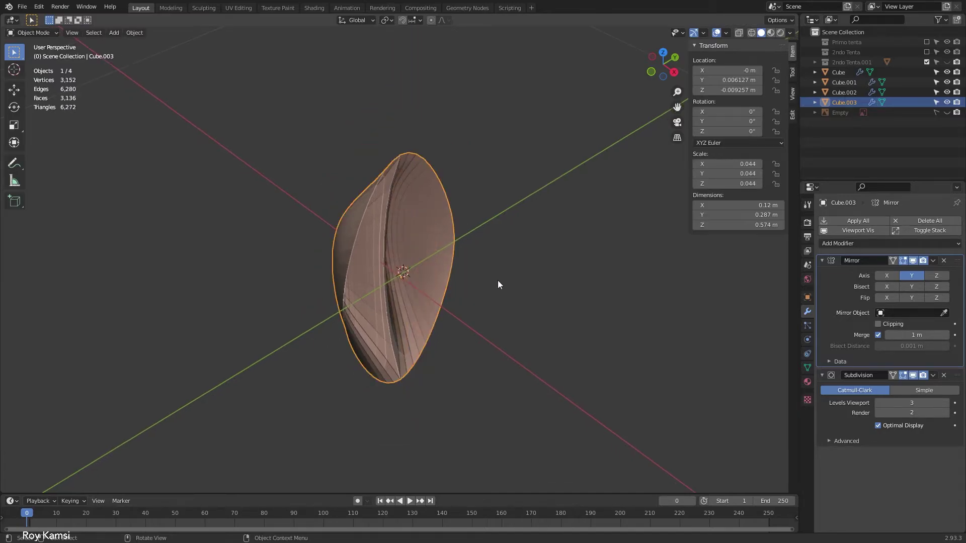
{"action": "mouse_move", "coordinate": [498, 281]}
{"action": "middle_mouse_down"}
{"action": "mouse_move", "coordinate": [453, 285]}
{"action": "mouse_move", "coordinate": [523, 222]}
{"action": "middle_mouse_up"}
{"action": "key", "text": "Tab"}
{"action": "key", "text": "r"}
{"action": "key", "text": "z"}
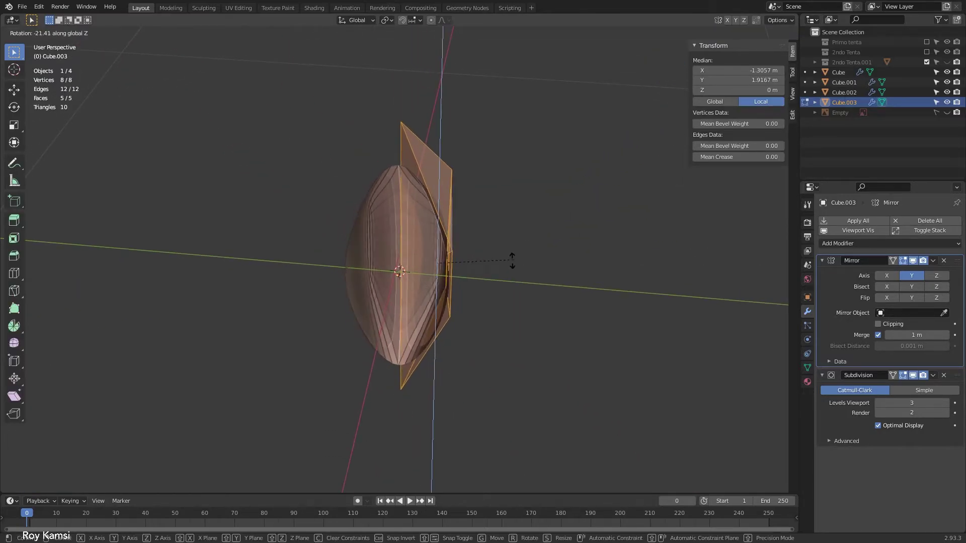
- Confirm the Z rotation, then switch Cube.003's mirror axis from Y to X and inspect
{"action": "left_click", "coordinate": [498, 255]}
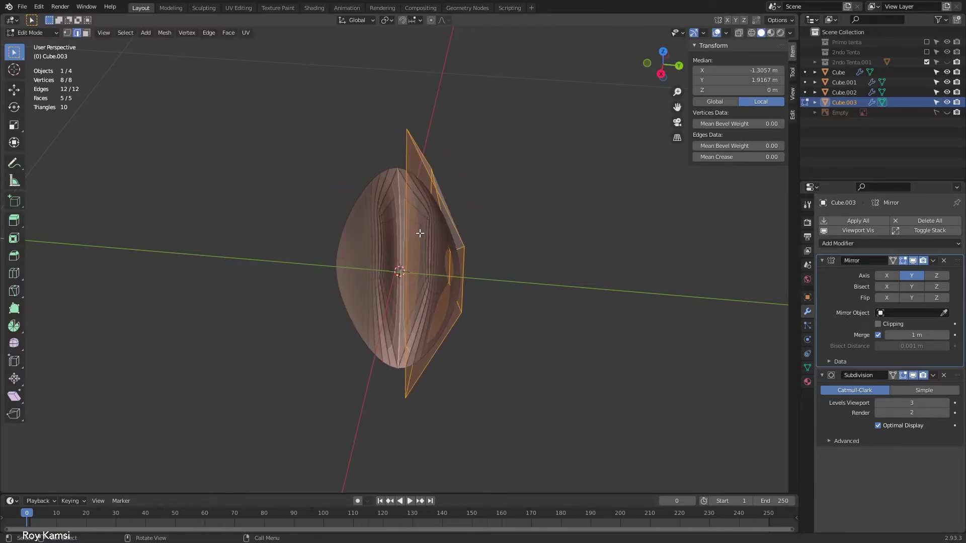
{"action": "left_click", "coordinate": [889, 276]}
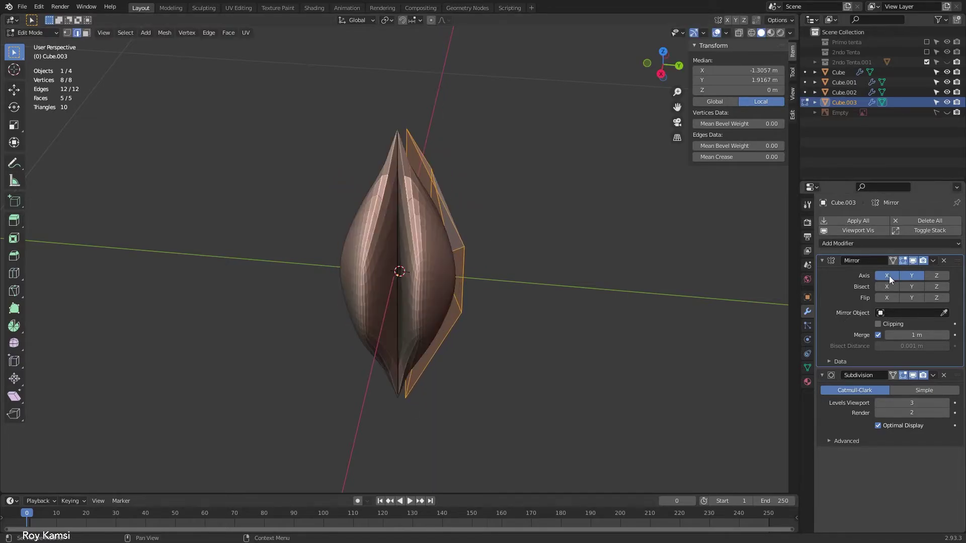
{"action": "left_click", "coordinate": [917, 278]}
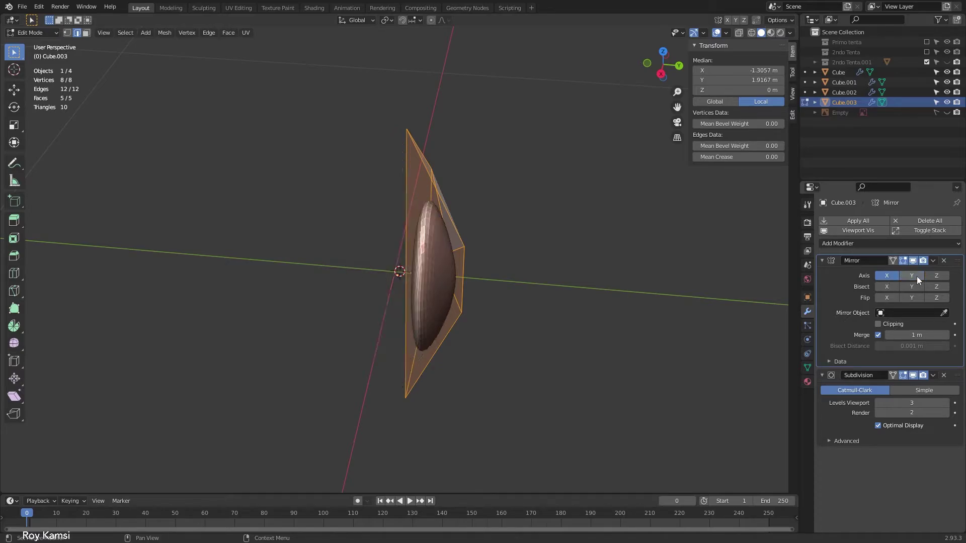
{"action": "middle_click_drag", "start_coordinate": [722, 281], "coordinate": [607, 268]}
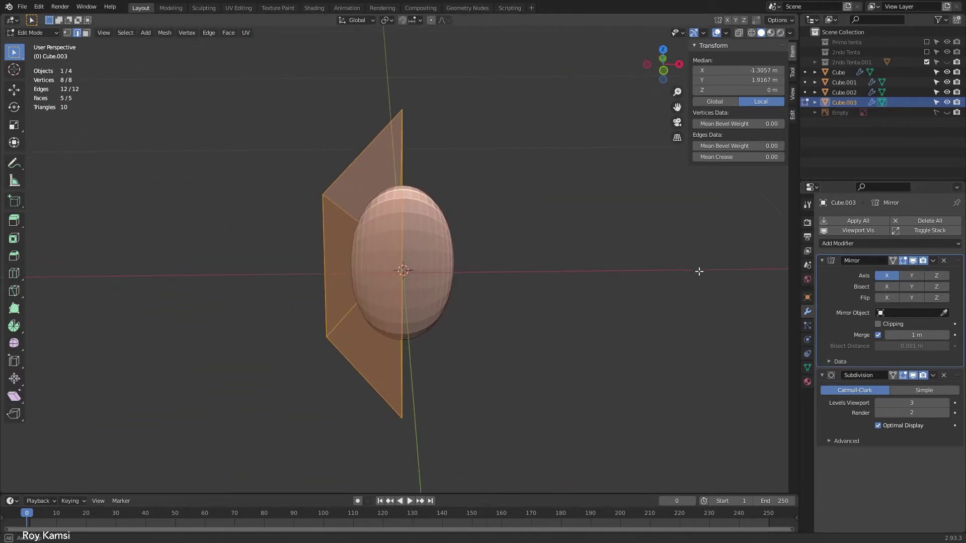
{"action": "middle_click_drag", "start_coordinate": [697, 270], "coordinate": [565, 287]}
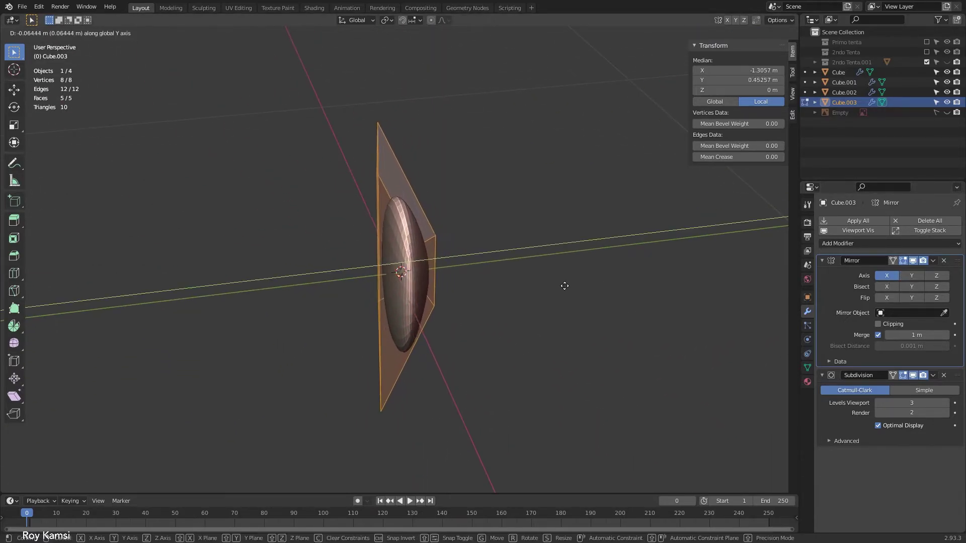
- Restore the mirror axis from X back to Y and orbit around the shape
{"action": "left_click", "coordinate": [888, 277]}
{"action": "left_click", "coordinate": [917, 277]}
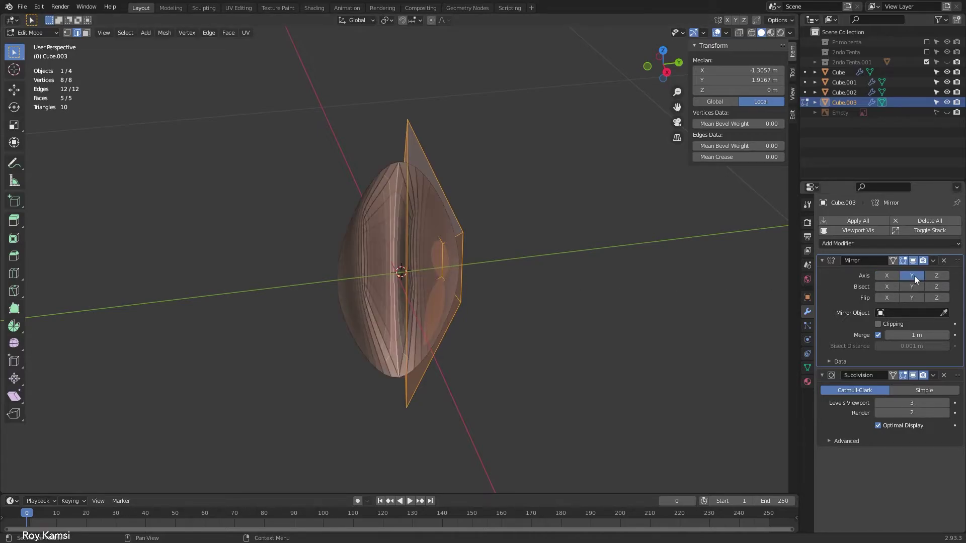
{"action": "middle_click_drag", "start_coordinate": [608, 276], "coordinate": [597, 286]}
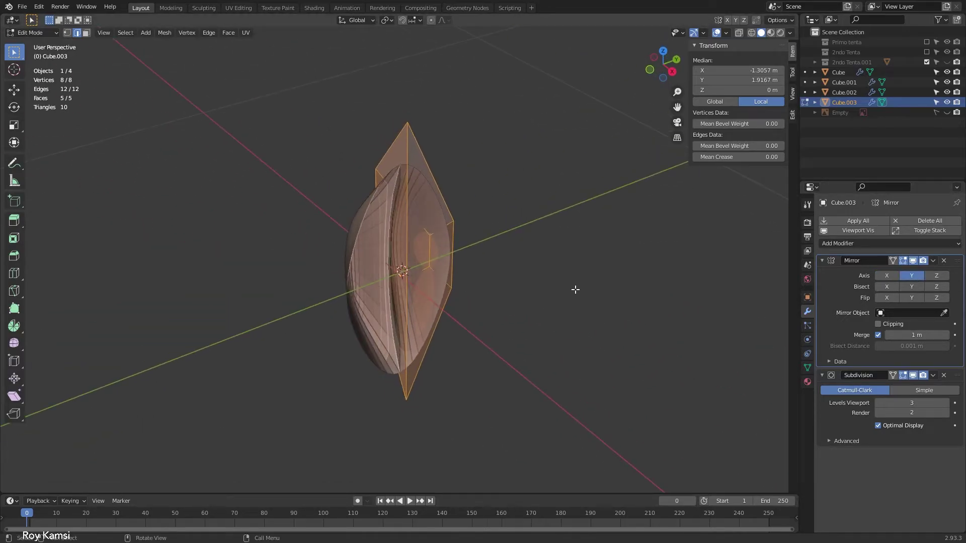
- Rotate Cube.003's mesh 90 degrees about Z after two cancelled attempts
{"action": "key", "text": "r"}
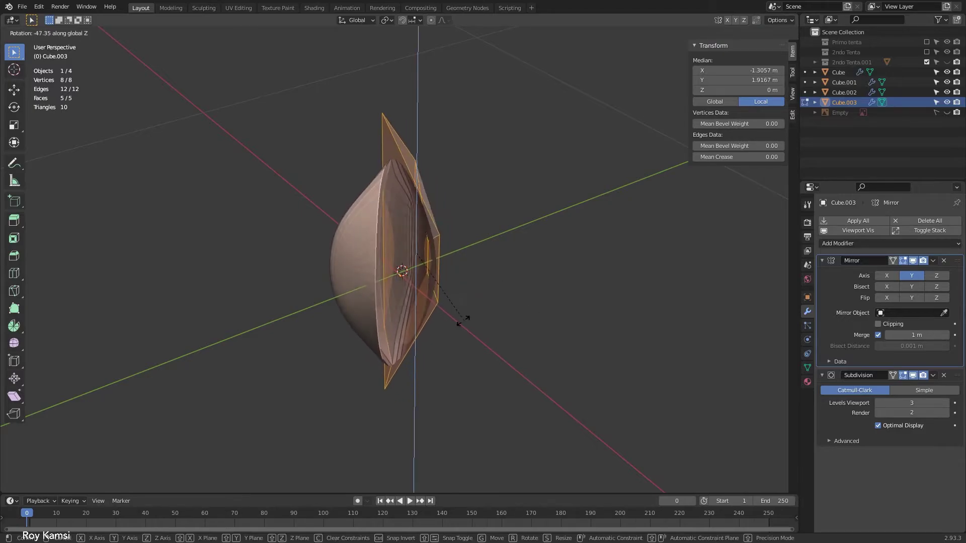
{"action": "key", "text": "Escape"}
{"action": "key", "text": "r"}
{"action": "key", "text": "z"}
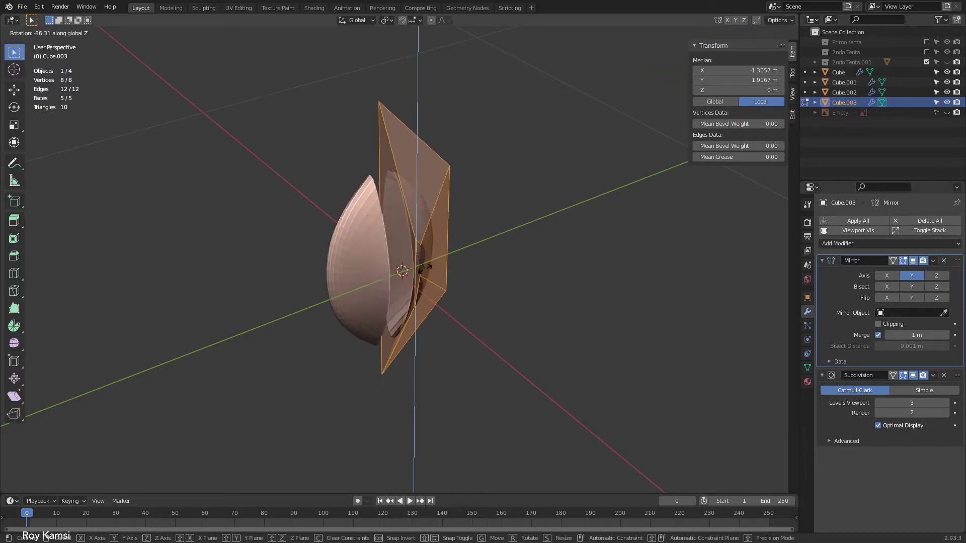
{"action": "type", "text": "90"}
{"action": "key", "text": "Escape"}
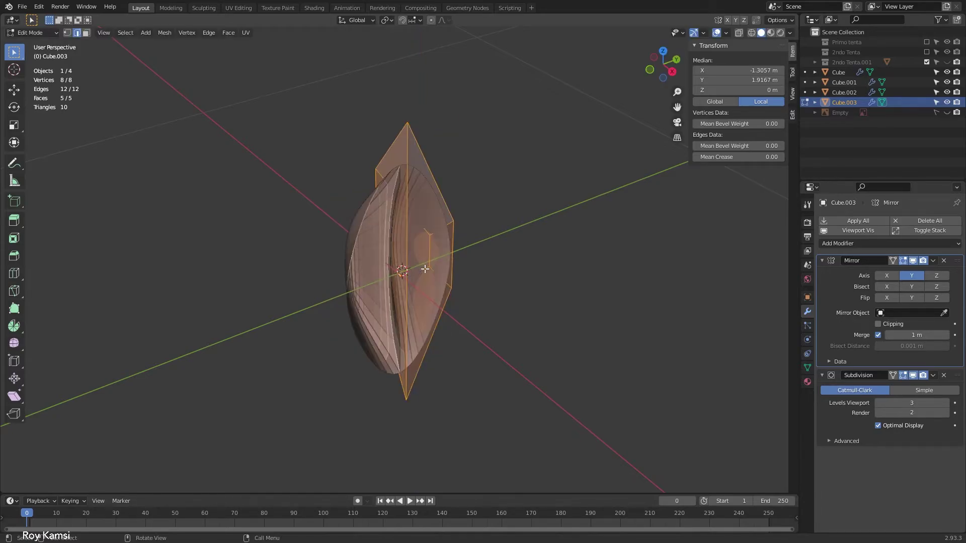
{"action": "key", "text": "r"}
{"action": "type", "text": "z"}
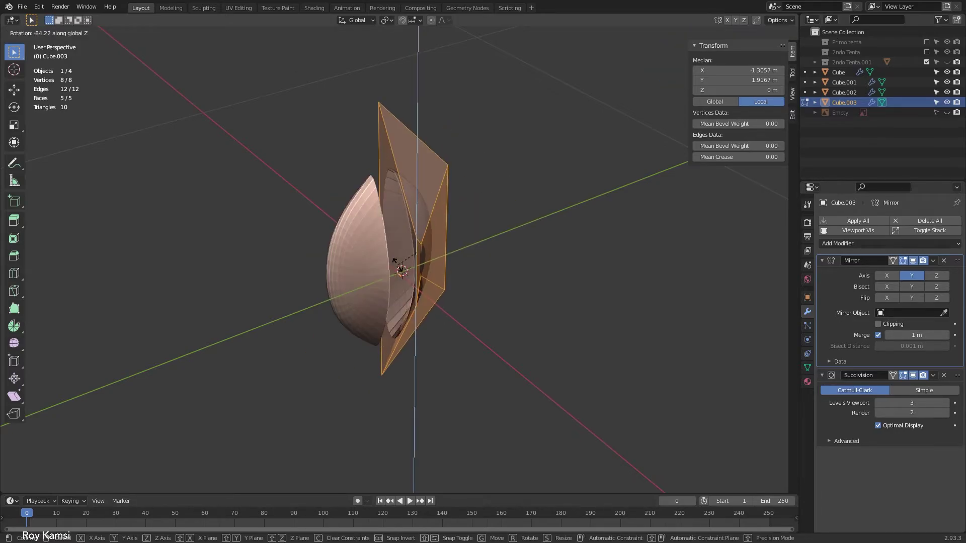
{"action": "type", "text": "-90"}
{"action": "key", "text": "Return"}
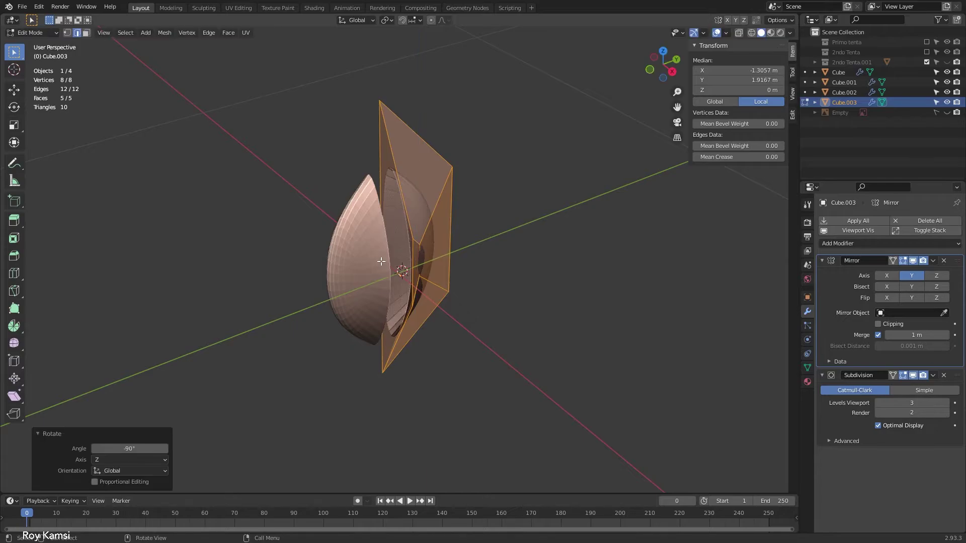
{"action": "mouse_move", "coordinate": [382, 262]}
{"action": "middle_mouse_down"}
{"action": "mouse_move", "coordinate": [528, 214]}
{"action": "mouse_move", "coordinate": [540, 232]}
{"action": "middle_mouse_up"}
- Shift the mesh along Y, check the closed egg, and try another Z rotation
{"action": "key", "text": "r"}
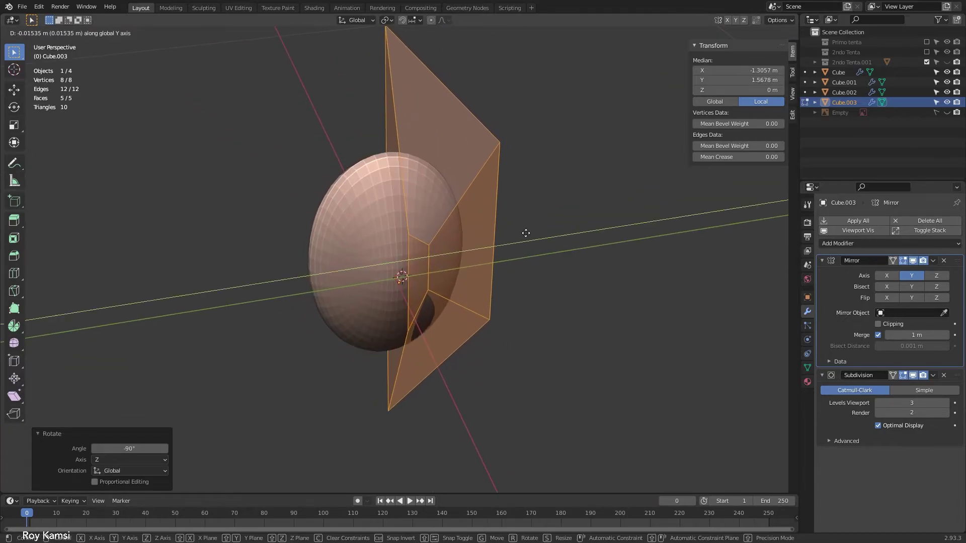
{"action": "key", "text": "Return"}
{"action": "key", "text": "Tab"}
{"action": "mouse_move", "coordinate": [485, 255]}
{"action": "middle_mouse_down"}
{"action": "mouse_move", "coordinate": [592, 239]}
{"action": "mouse_move", "coordinate": [483, 242]}
{"action": "middle_mouse_up"}
{"action": "key", "text": "Tab"}
{"action": "key", "text": "r"}
{"action": "key", "text": "z"}
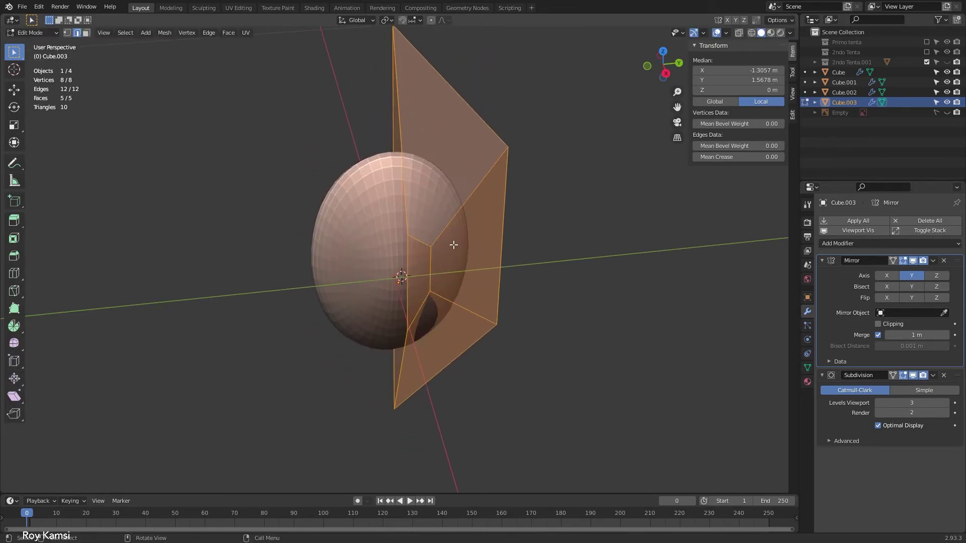
{"action": "left_click", "coordinate": [456, 226]}
- Apply all transforms to the egg in Object Mode
{"action": "key", "text": "Tab"}
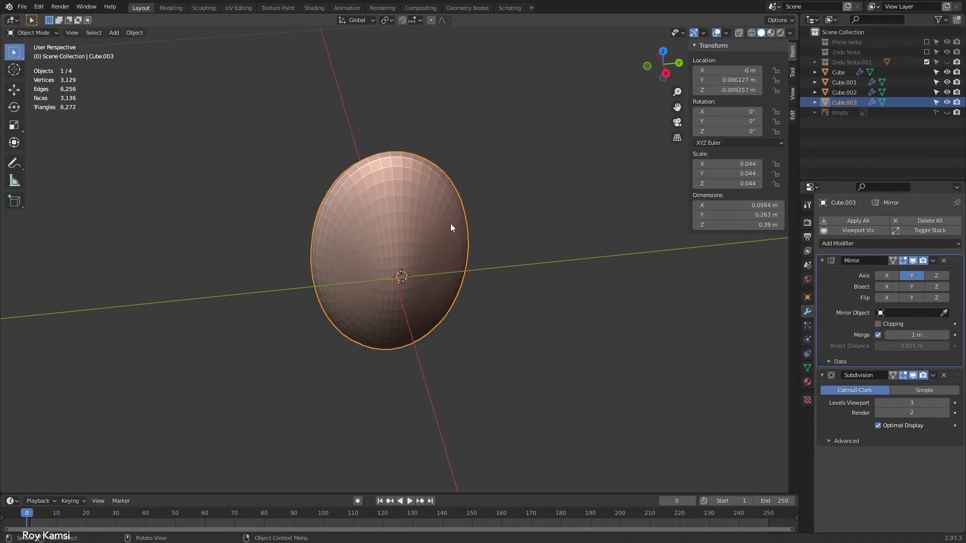
{"action": "key", "text": "ctrl+a"}
{"action": "left_click", "coordinate": [448, 224]}
{"action": "mouse_move", "coordinate": [488, 266]}
{"action": "middle_mouse_down"}
{"action": "mouse_move", "coordinate": [469, 250]}
{"action": "mouse_move", "coordinate": [525, 255]}
{"action": "mouse_move", "coordinate": [408, 278]}
{"action": "mouse_move", "coordinate": [441, 293]}
{"action": "mouse_move", "coordinate": [423, 271]}
{"action": "mouse_move", "coordinate": [455, 248]}
{"action": "middle_mouse_up"}
{"action": "right_click", "coordinate": [446, 244]}
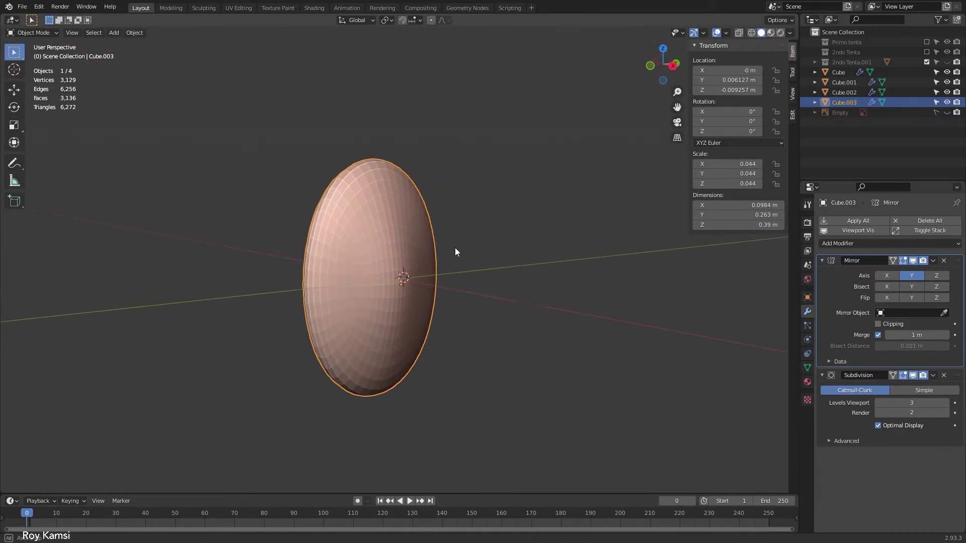
- With Affect Only Origins on, trial-move the egg's origin, revert it, and reshow modifiers
{"action": "left_click", "coordinate": [807, 222]}
{"action": "left_click", "coordinate": [809, 205]}
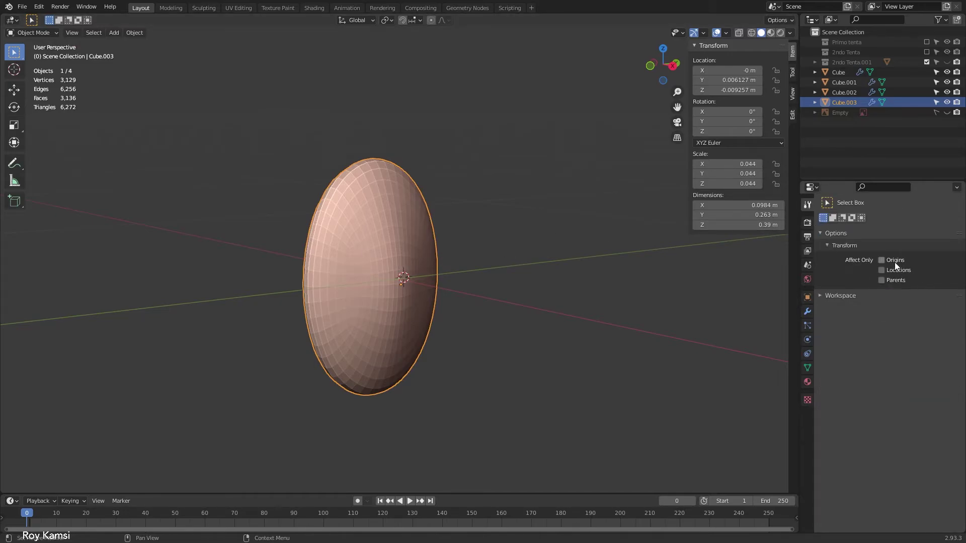
{"action": "middle_click_drag", "start_coordinate": [574, 302], "coordinate": [505, 324]}
{"action": "key", "text": "g"}
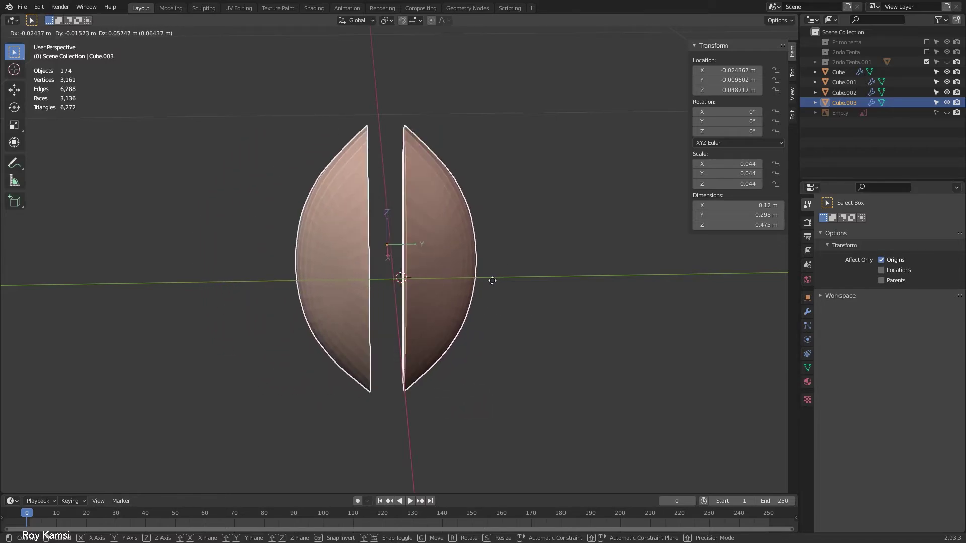
{"action": "left_click", "coordinate": [474, 296]}
{"action": "mouse_move", "coordinate": [474, 297]}
{"action": "middle_mouse_down"}
{"action": "mouse_move", "coordinate": [535, 292]}
{"action": "mouse_move", "coordinate": [445, 281]}
{"action": "middle_mouse_up"}
{"action": "left_click", "coordinate": [807, 311]}
{"action": "middle_click_drag", "start_coordinate": [676, 306], "coordinate": [498, 299]}
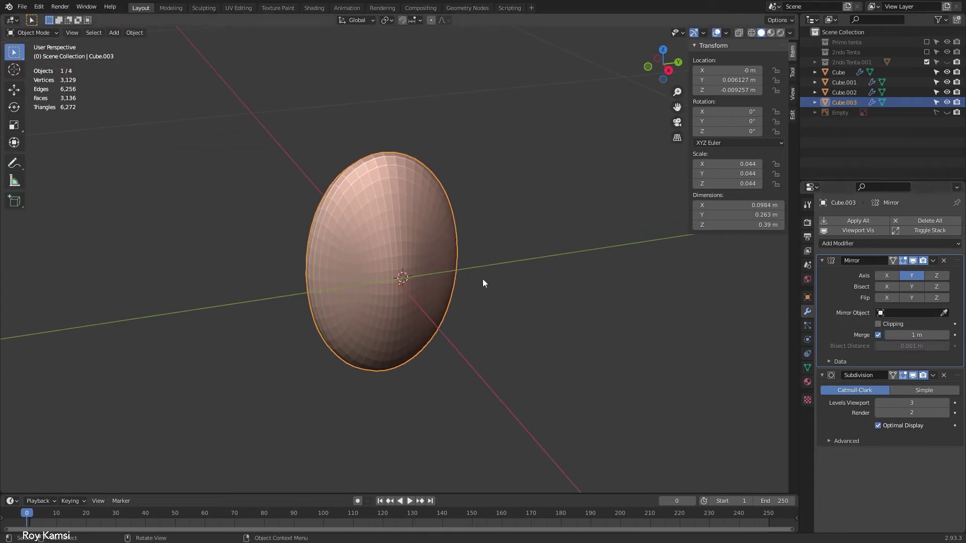
- Make a small scaled-down duplicate of the egg beside it
{"action": "key", "text": "shift+d"}
{"action": "left_click", "coordinate": [515, 333]}
{"action": "key", "text": "s"}
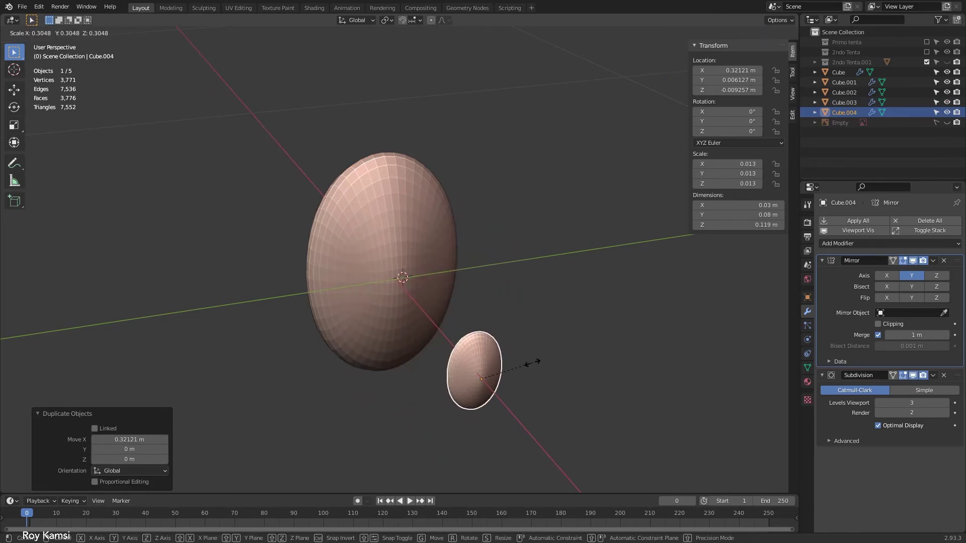
{"action": "left_click", "coordinate": [452, 364]}
{"action": "middle_click_drag", "start_coordinate": [512, 373], "coordinate": [529, 365]}
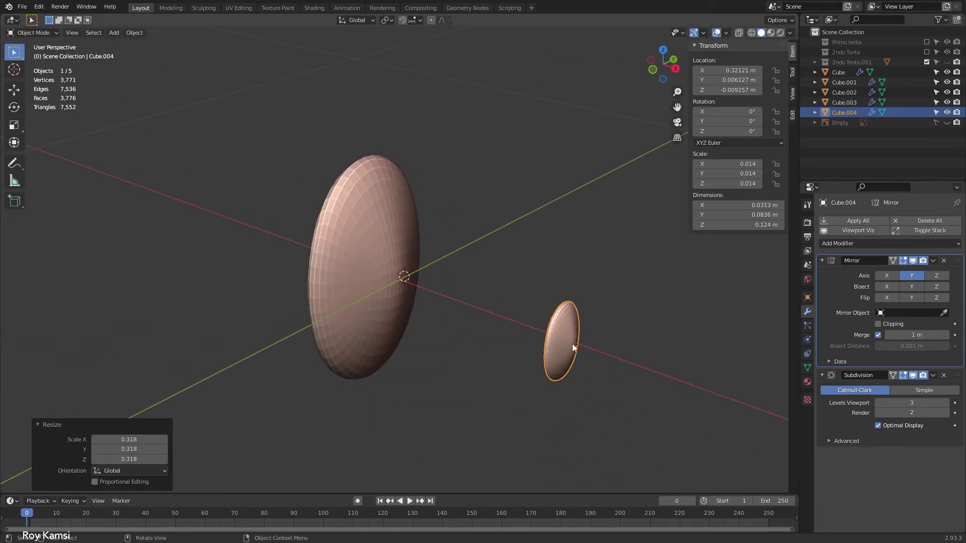
{"action": "key", "text": "shift+a"}
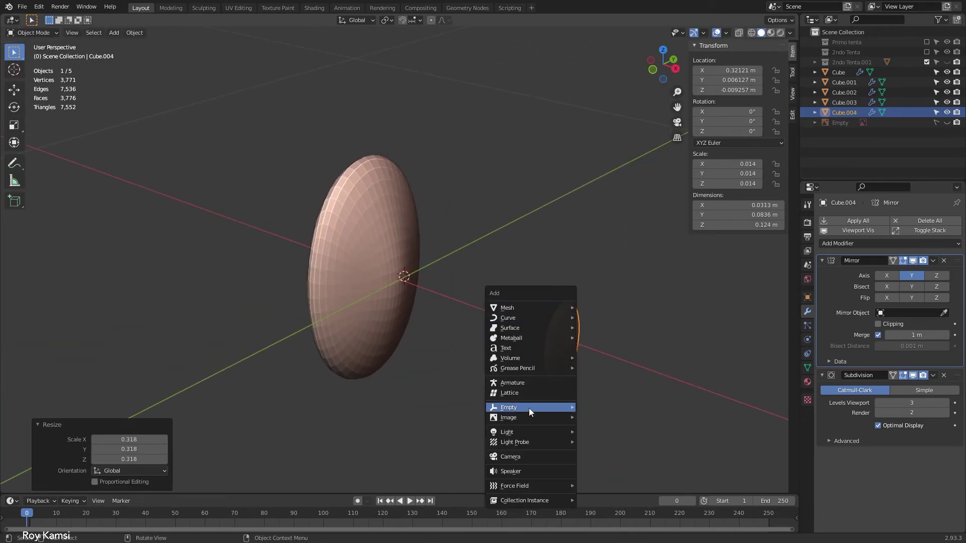
{"action": "key", "text": "Escape"}
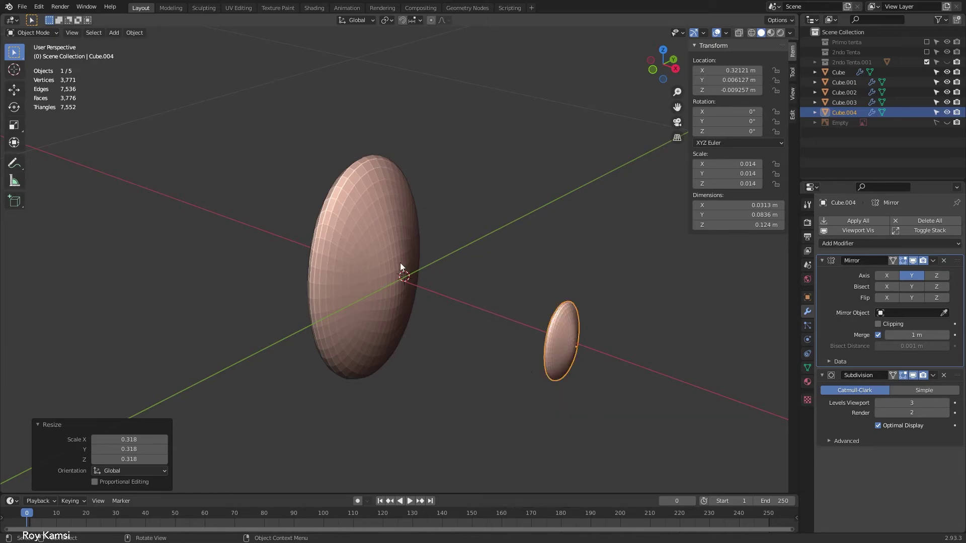
- Set the small copy as the large egg's Mirror Object and test moving it along Y
{"action": "left_click", "coordinate": [400, 263]}
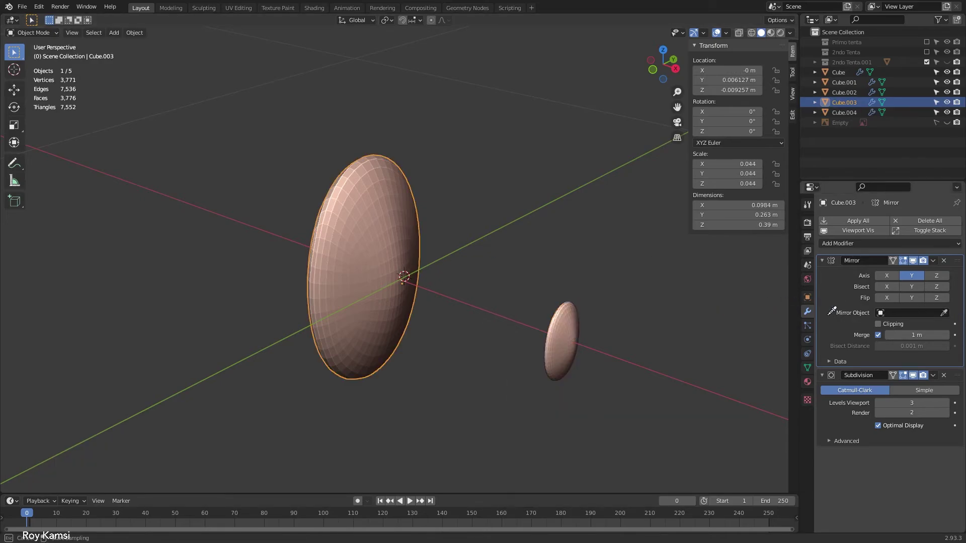
{"action": "left_click", "coordinate": [564, 337]}
{"action": "middle_click_drag", "start_coordinate": [610, 334], "coordinate": [581, 336]}
{"action": "key", "text": "g"}
{"action": "key", "text": "y"}
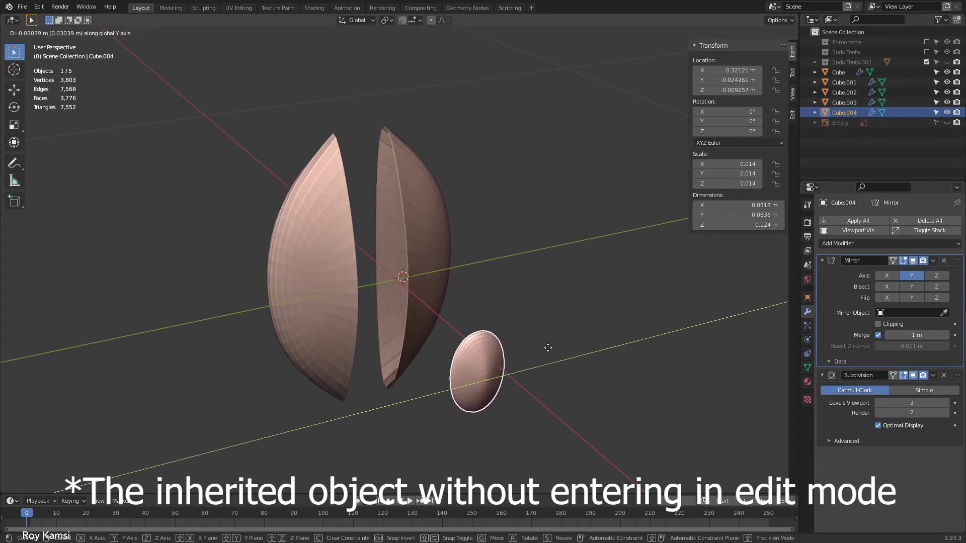
{"action": "key", "text": "Escape"}
- Delete the small copy, reselect the egg, and enable Affect Only Origins
{"action": "key", "text": "x"}
{"action": "left_click", "coordinate": [527, 359]}
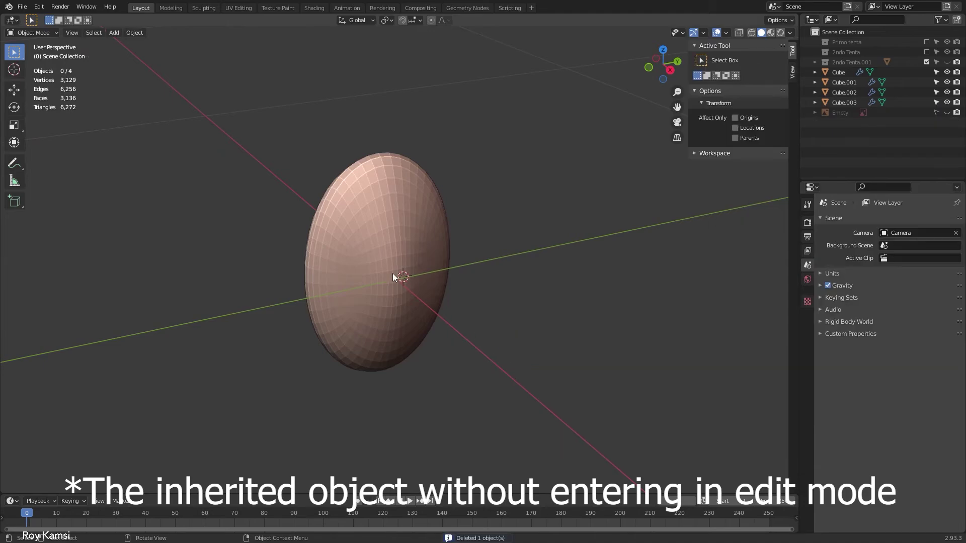
{"action": "left_click", "coordinate": [391, 271]}
{"action": "left_click", "coordinate": [808, 223]}
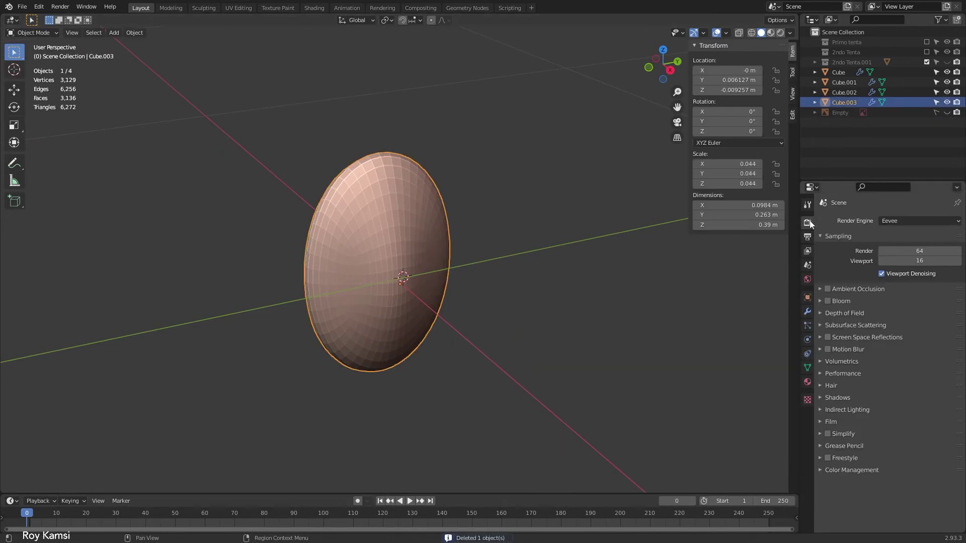
{"action": "left_click", "coordinate": [809, 207]}
{"action": "left_click", "coordinate": [885, 258]}
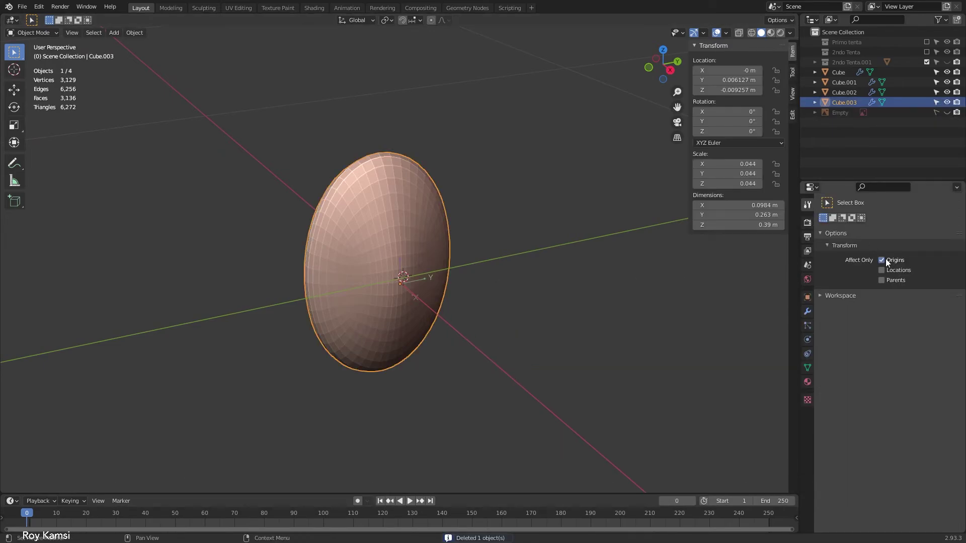
- Move the egg's origin along Y and try free origin rotations, cancelling both
{"action": "key", "text": "g"}
{"action": "key", "text": "y"}
{"action": "left_click", "coordinate": [529, 263]}
{"action": "key", "text": "r"}
{"action": "key", "text": "r"}
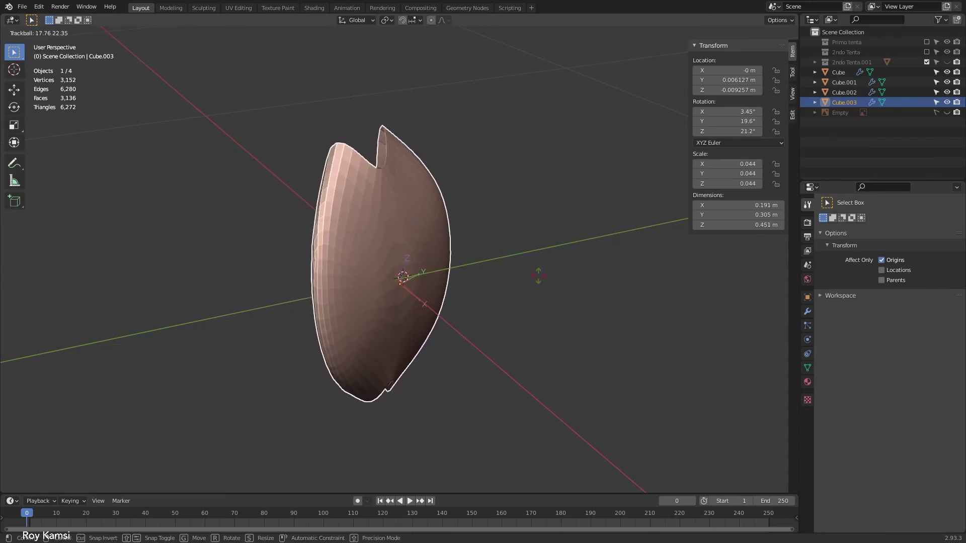
{"action": "key", "text": "Escape"}
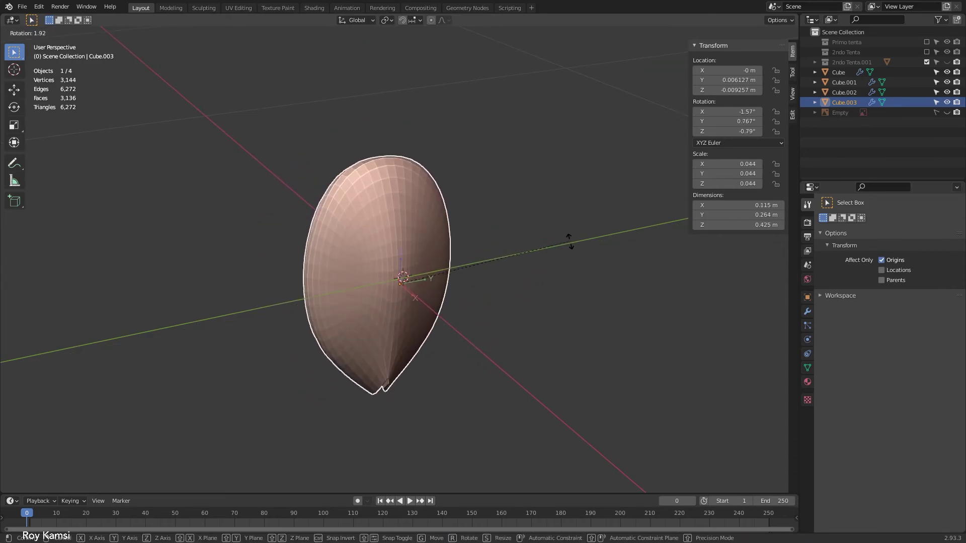
{"action": "key", "text": "r"}
{"action": "key", "text": "r"}
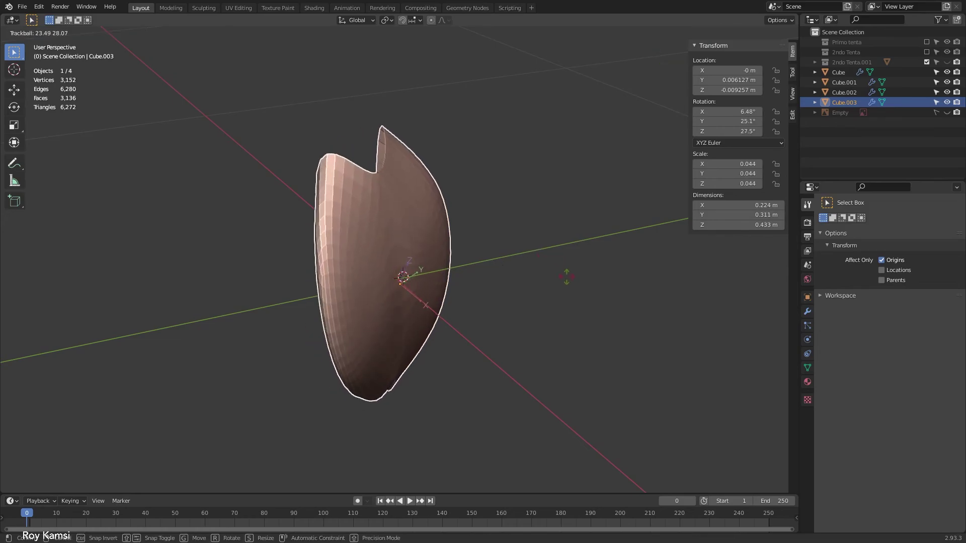
{"action": "key", "text": "Escape"}
{"action": "middle_click_drag", "start_coordinate": [506, 293], "coordinate": [463, 276]}
{"action": "scroll", "coordinate": [464, 276], "scroll_direction": "down", "scroll_amount": 5}
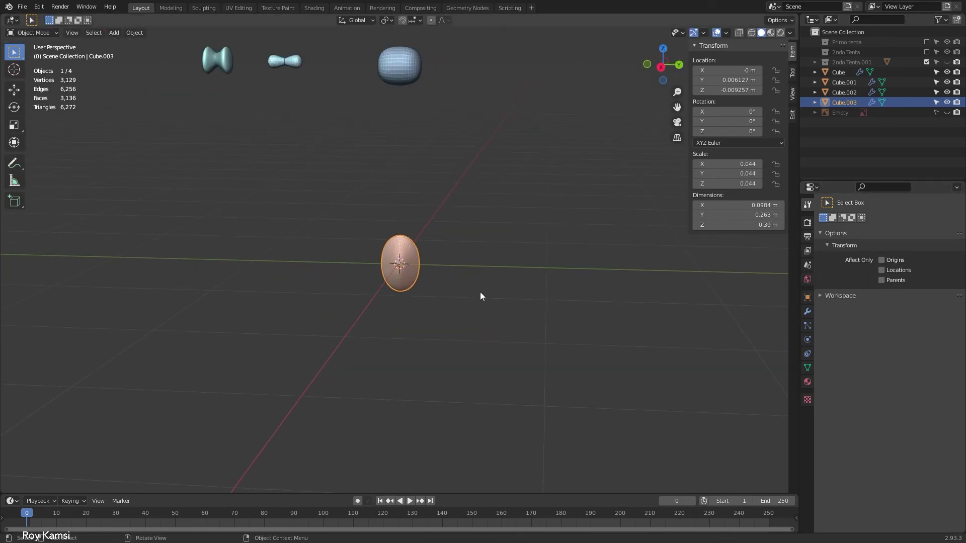
- In right view, raise the egg and blue rounded block into the row of test shapes
{"action": "key", "text": "KP_3"}
{"action": "key", "text": "g"}
{"action": "left_click", "coordinate": [519, 152]}
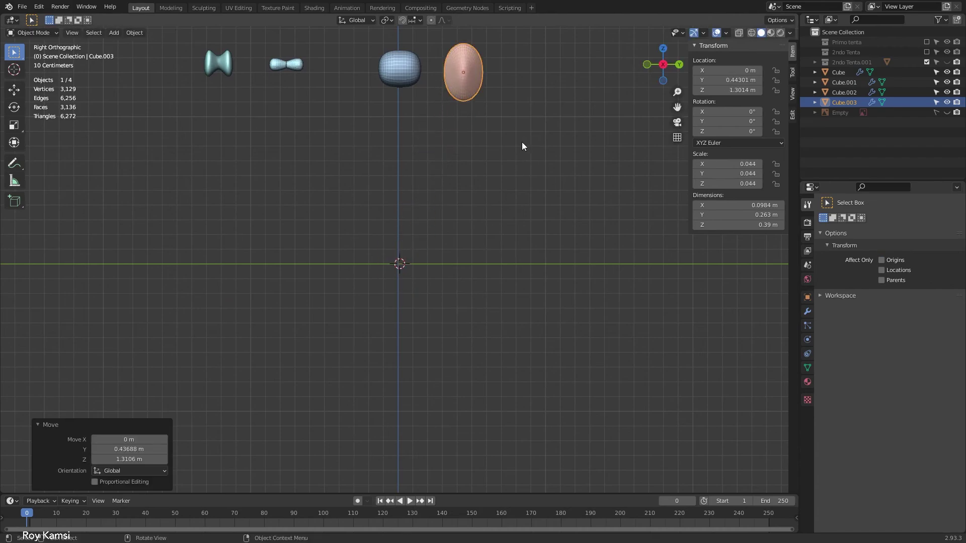
{"action": "left_click", "coordinate": [399, 66], "text": "shift"}
{"action": "key", "text": "g"}
{"action": "left_click", "coordinate": [495, 132]}
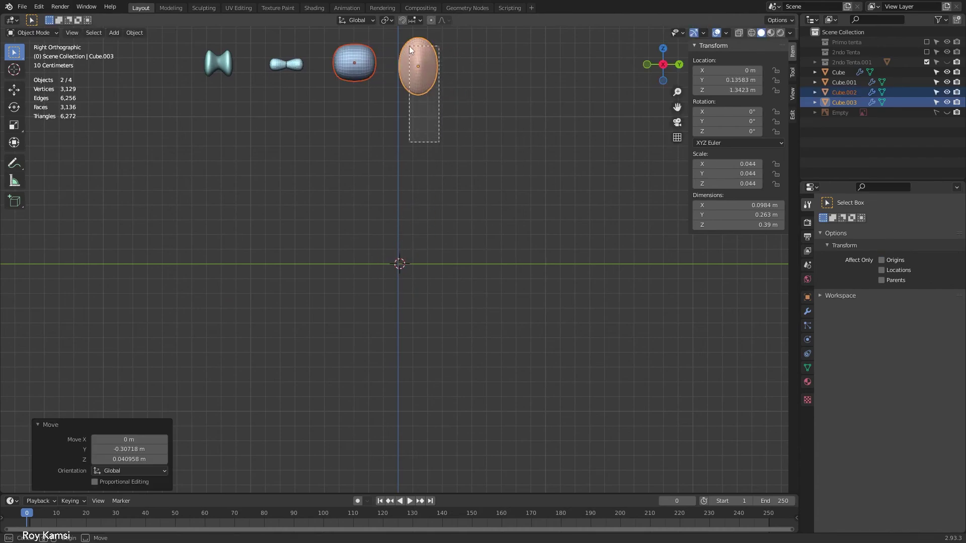
{"action": "left_click", "coordinate": [414, 55]}
{"action": "key", "text": "g"}
{"action": "left_click", "coordinate": [460, 133]}
{"action": "middle_click_drag", "start_coordinate": [460, 132], "coordinate": [474, 178], "text": "shift"}
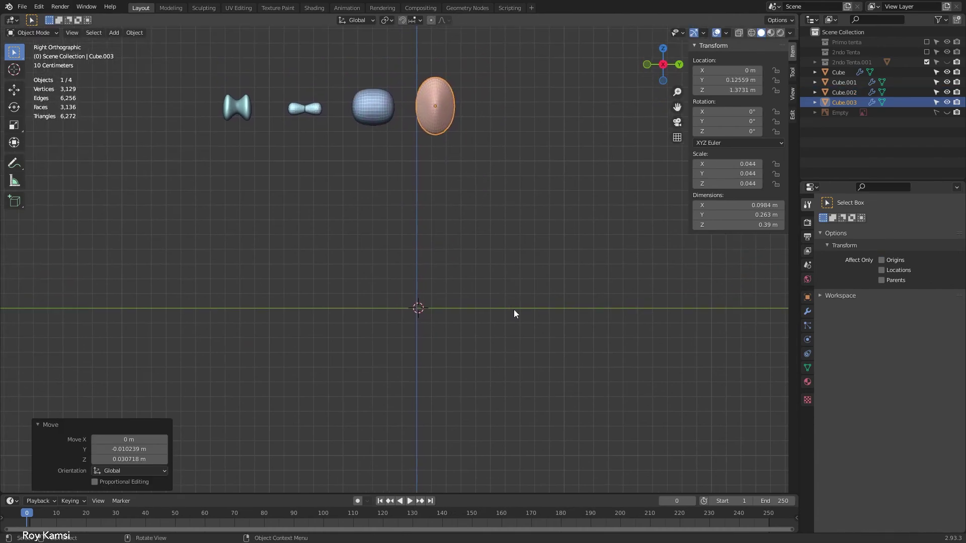